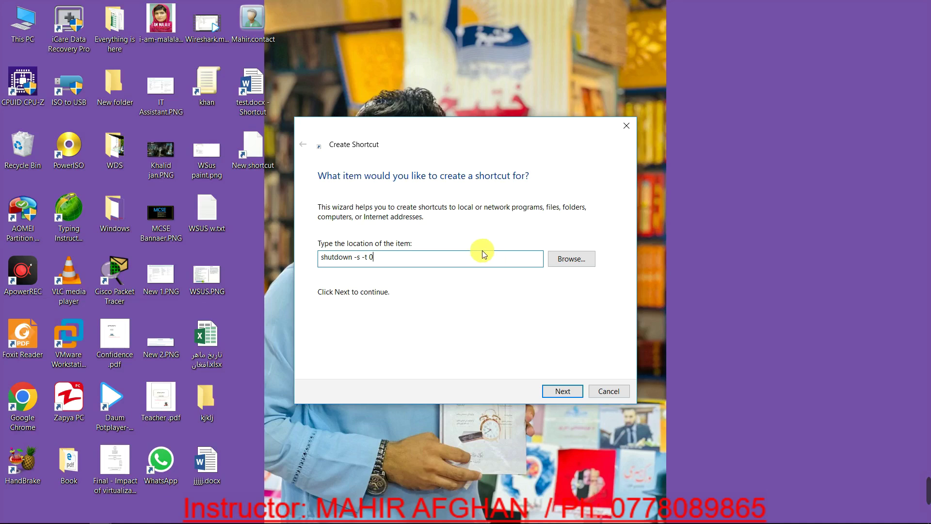
Step: Create the desktop shortcut for the command "shutdown -s -t 0" under the name "khan", replacing the existing shortcut of that name
drag(399, 261, 318, 257)
click(410, 263)
drag(411, 263, 326, 257)
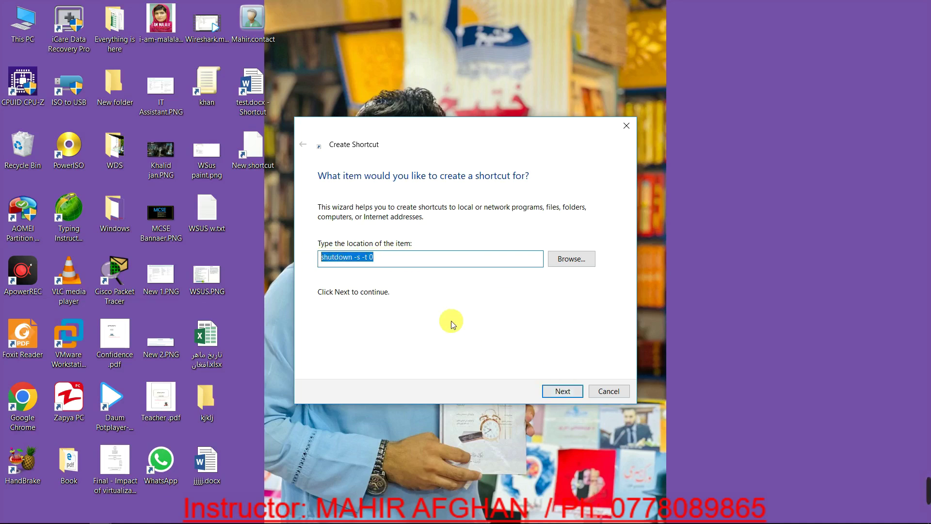
click(425, 256)
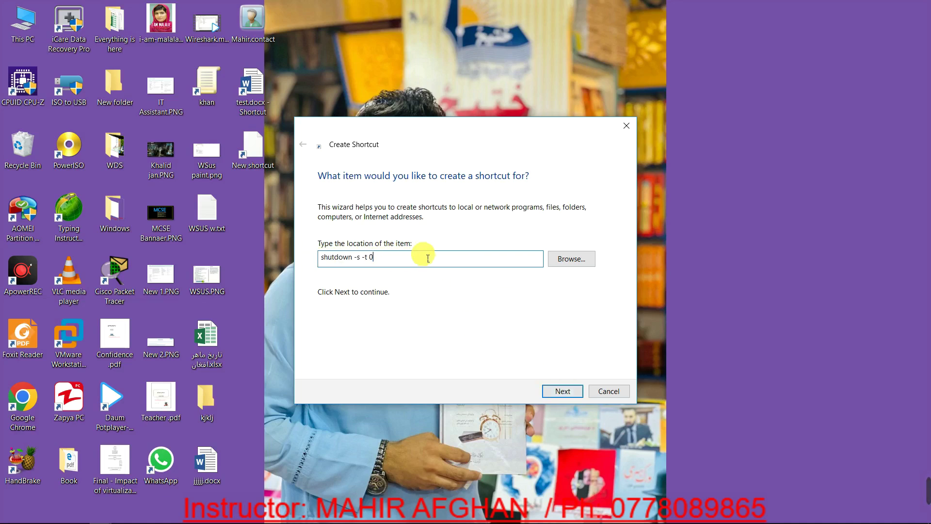
click(573, 395)
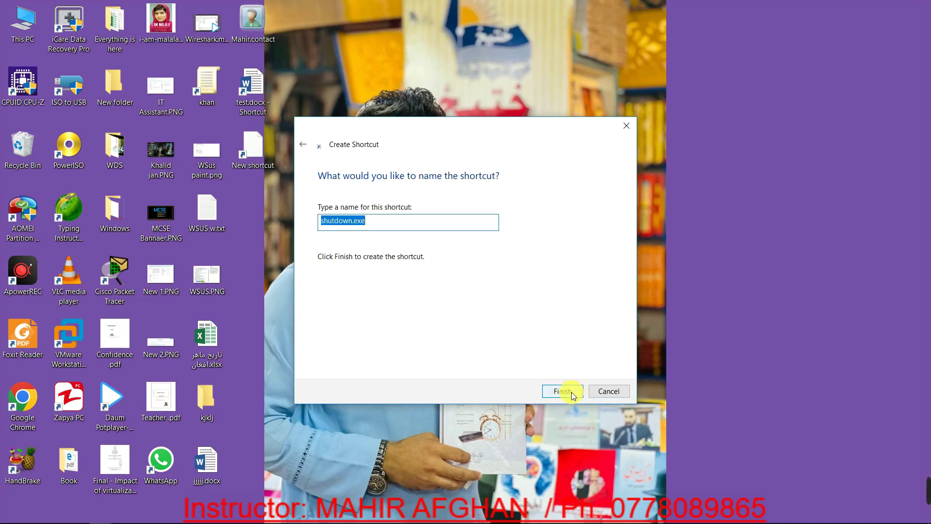
key(BackSpace)
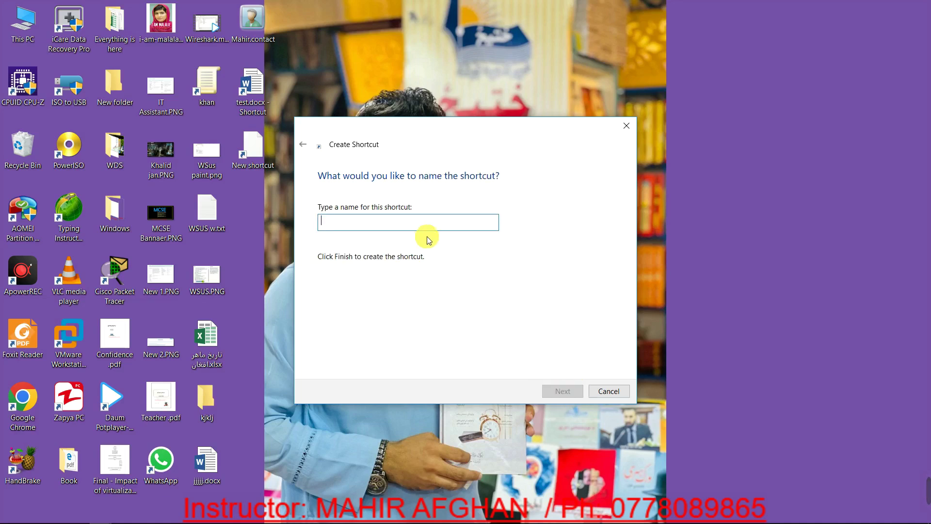
text(khan)
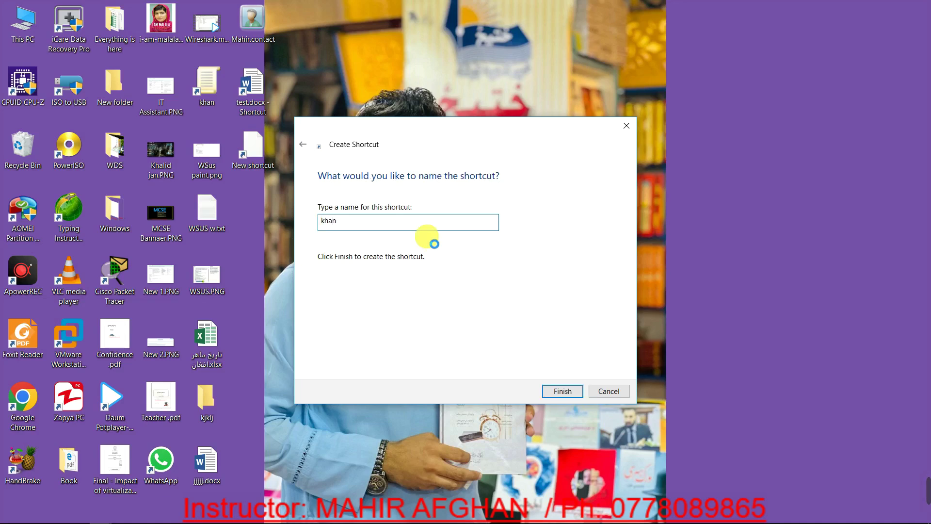
key(Return)
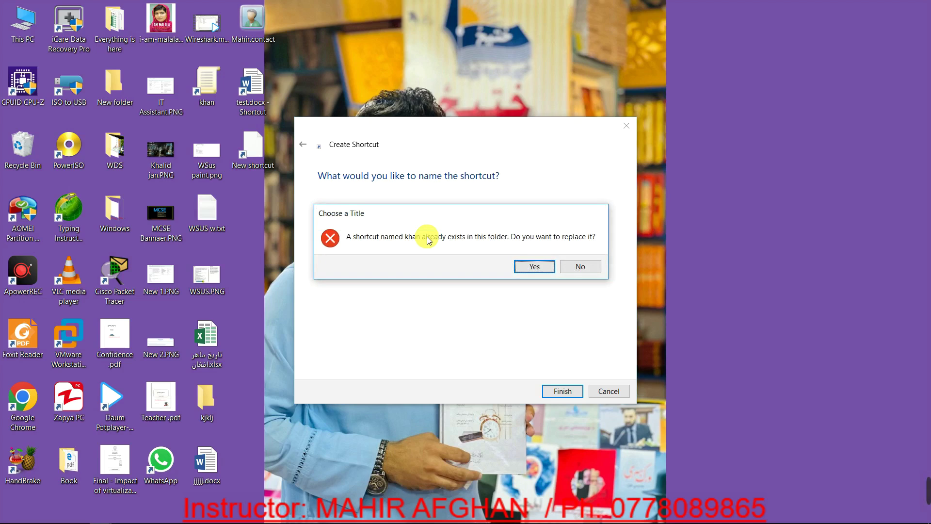
key(Return)
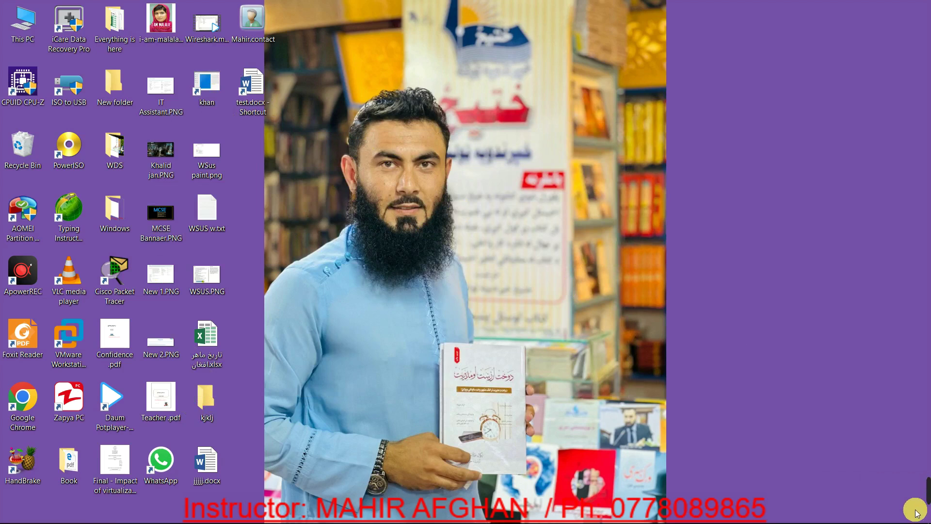
Step: Switch to VMware Workstation and bring up its Home page
mouse_move(905, 499)
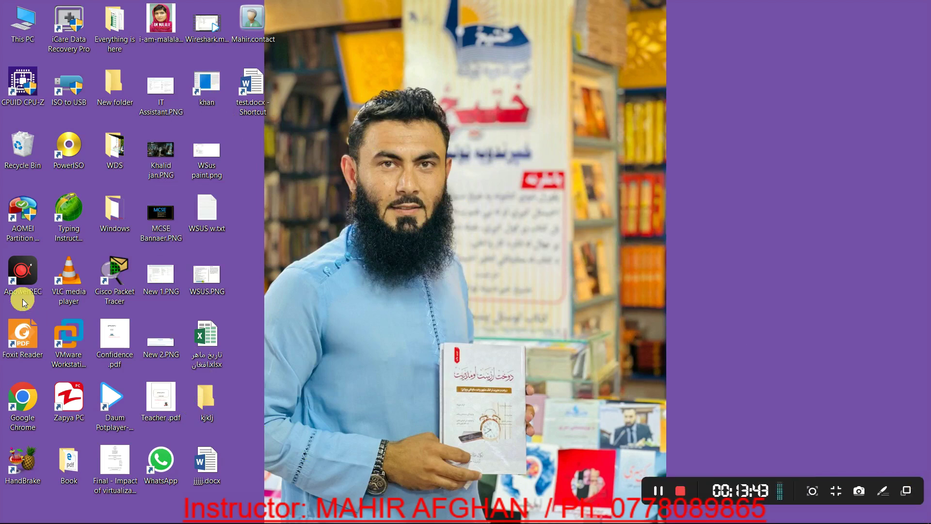
click(58, 342)
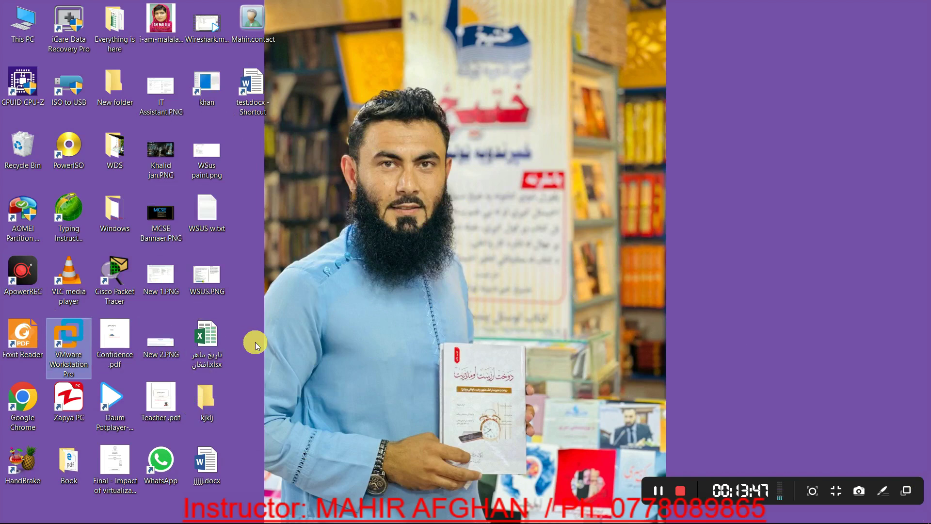
key(Return)
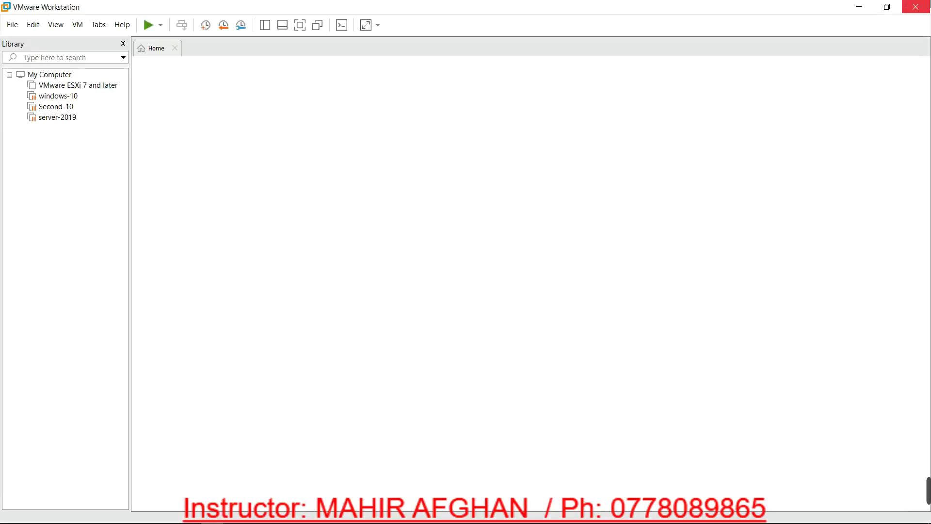
click(849, 6)
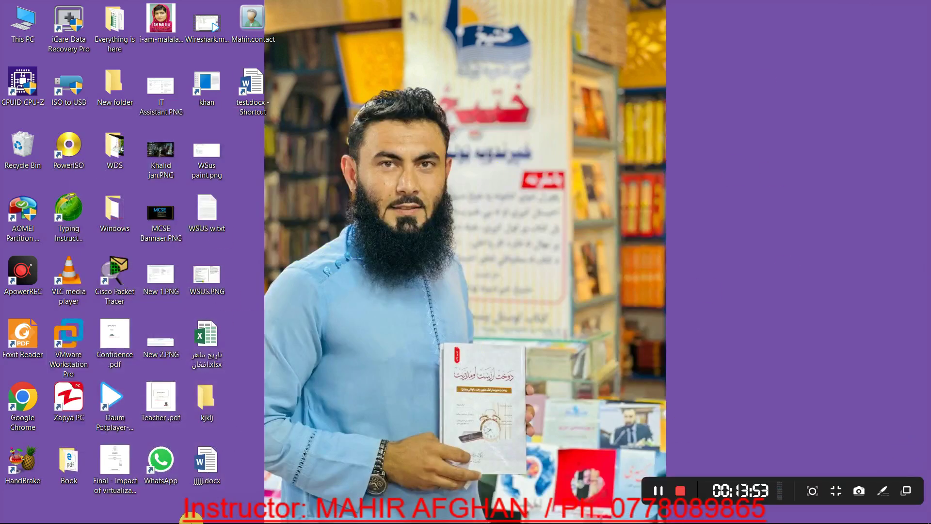
mouse_move(214, 518)
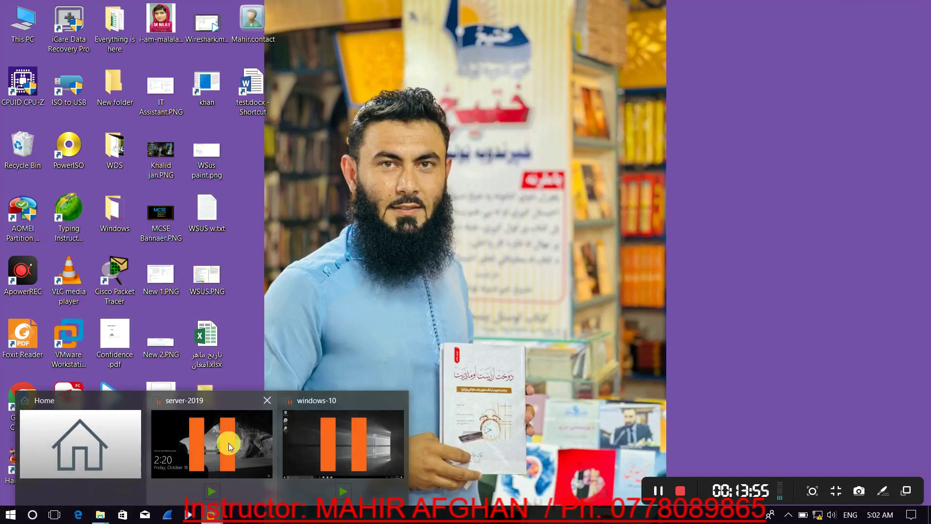
click(103, 431)
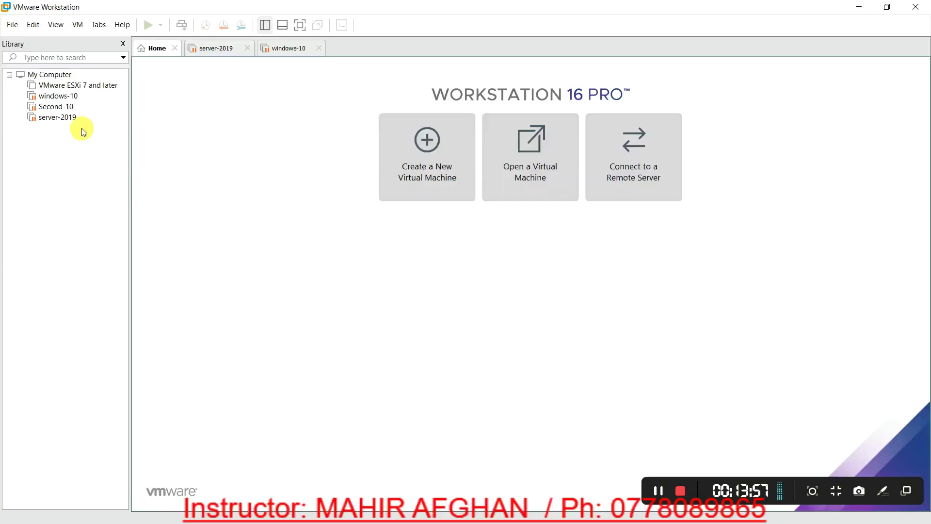
Step: Resume the windows-10 virtual machine and display it in full screen
click(64, 96)
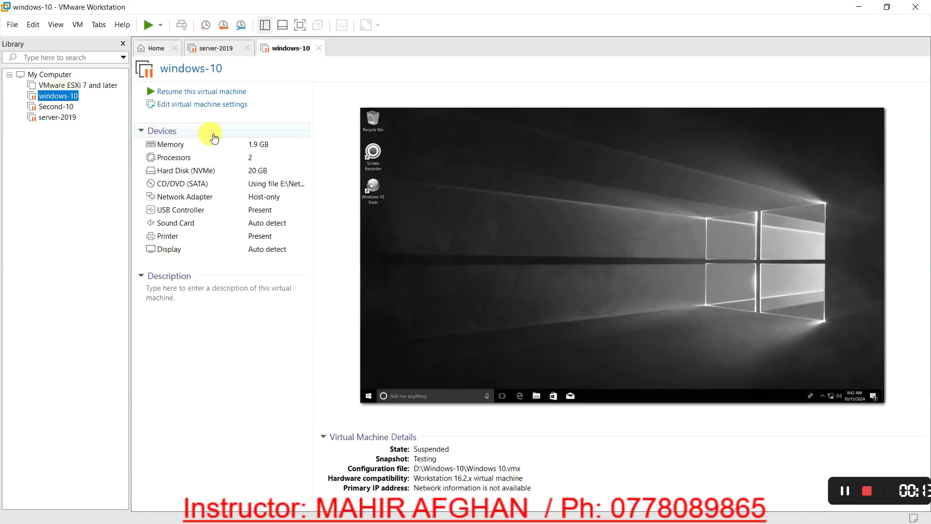
click(210, 95)
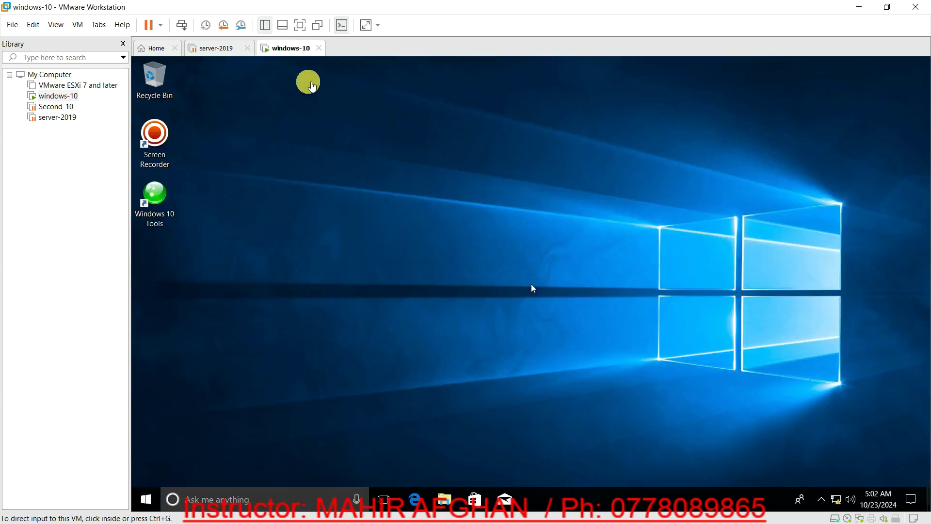
click(300, 25)
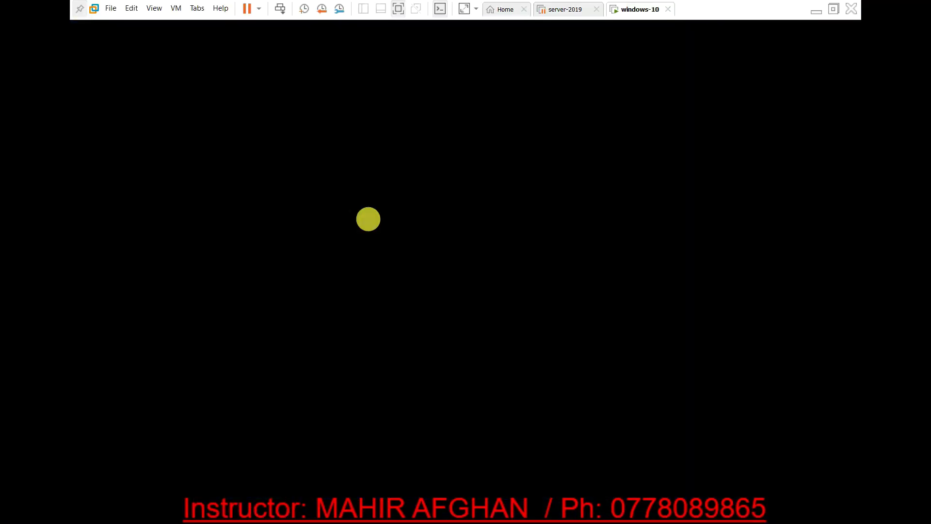
Step: Create a desktop shortcut in the virtual machine for the command "shutdown -s -t 0" and name it "This PC"
right_click(368, 219)
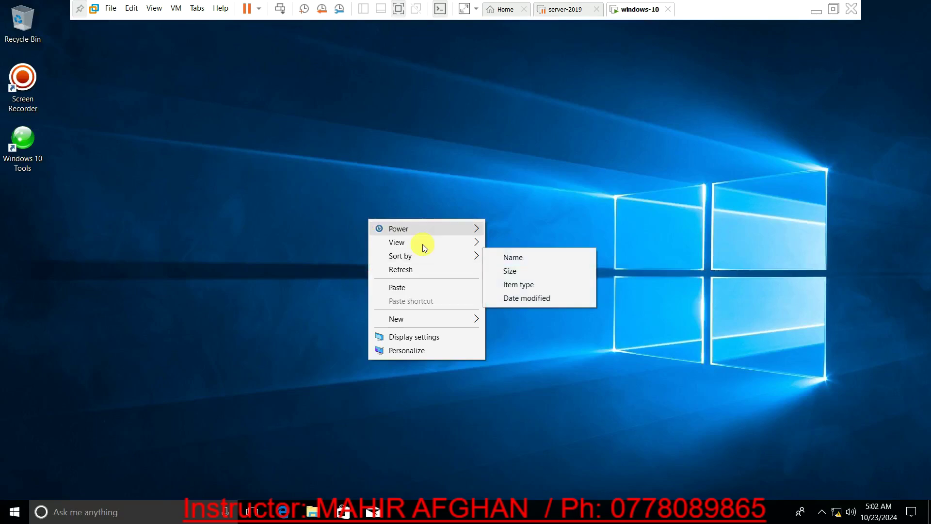
mouse_move(452, 316)
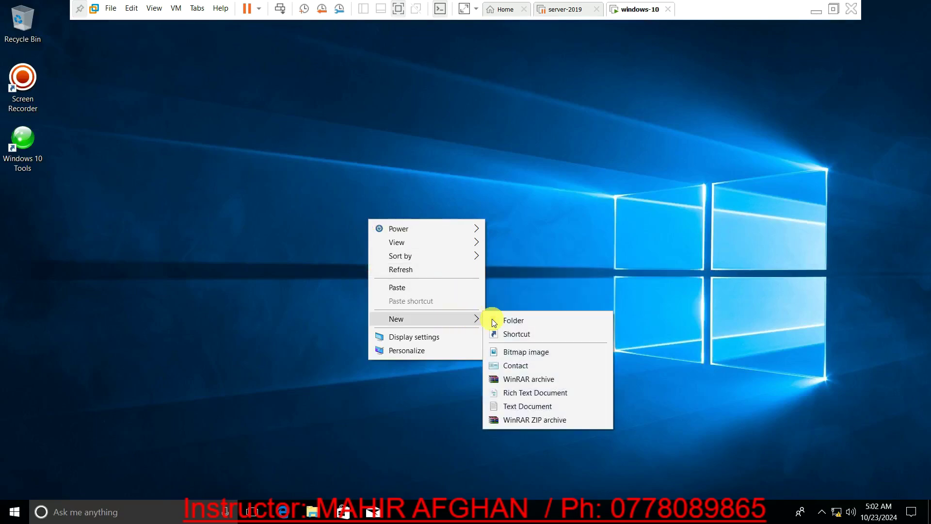
click(518, 332)
text(shu)
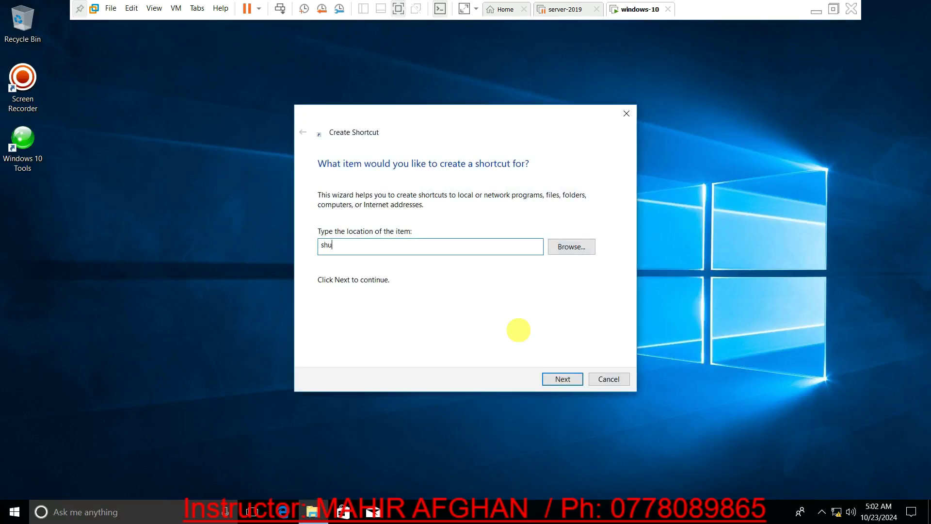
text(tdown -s -t 0)
key(Return)
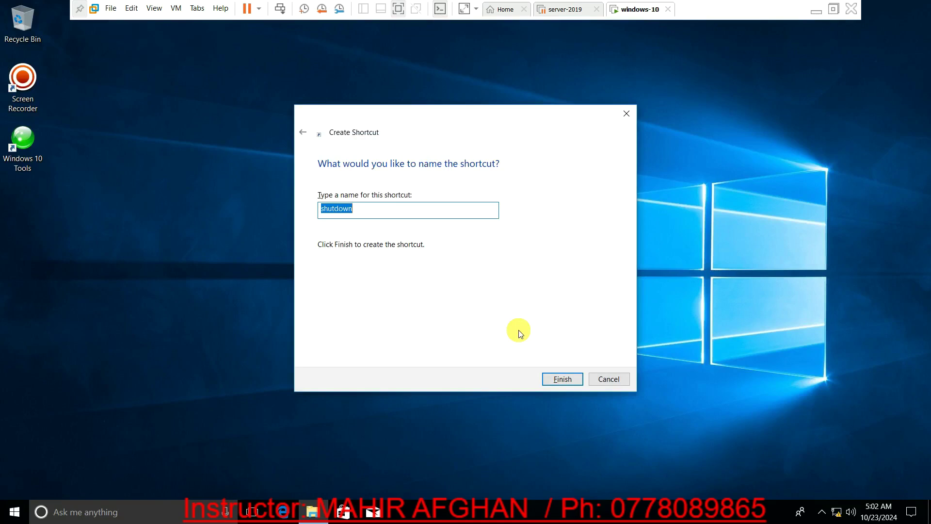
text(This PC)
key(Return)
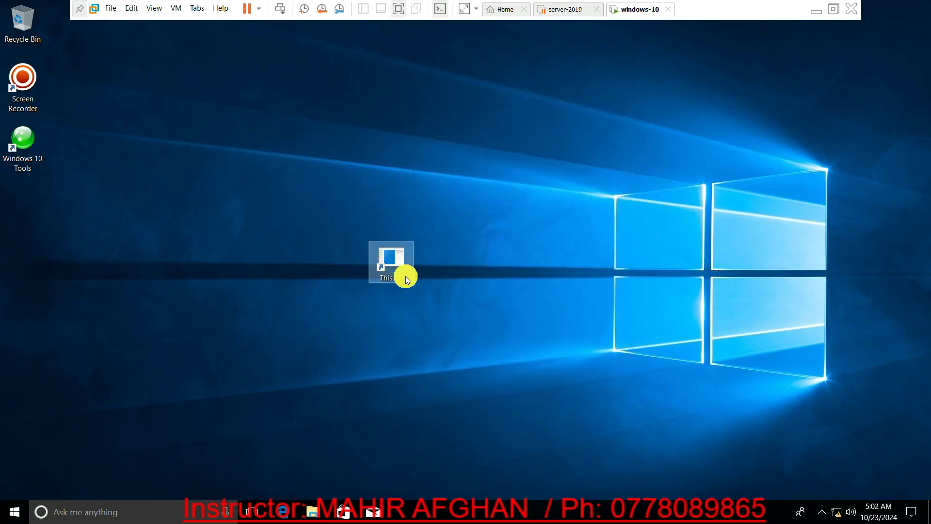
Step: Examine the general and shortcut properties of the This PC shortcut without changing them
right_click(406, 276)
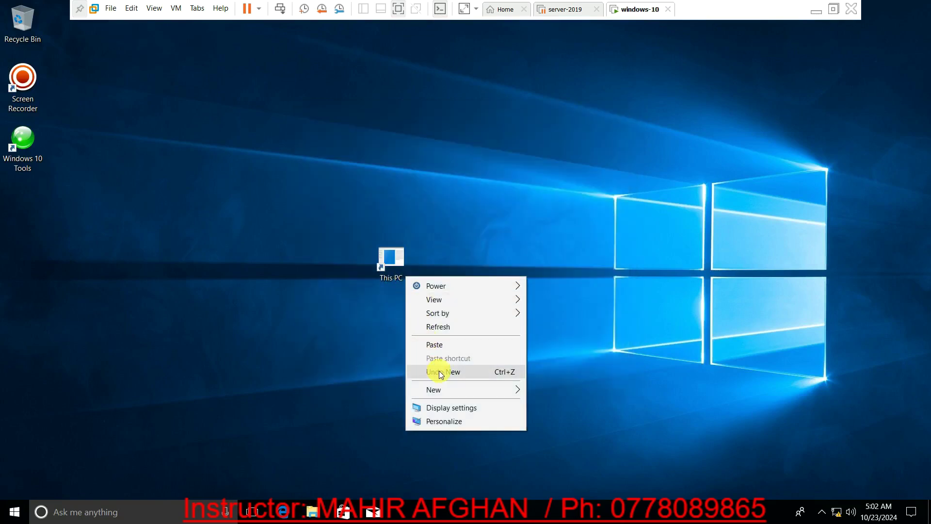
click(382, 272)
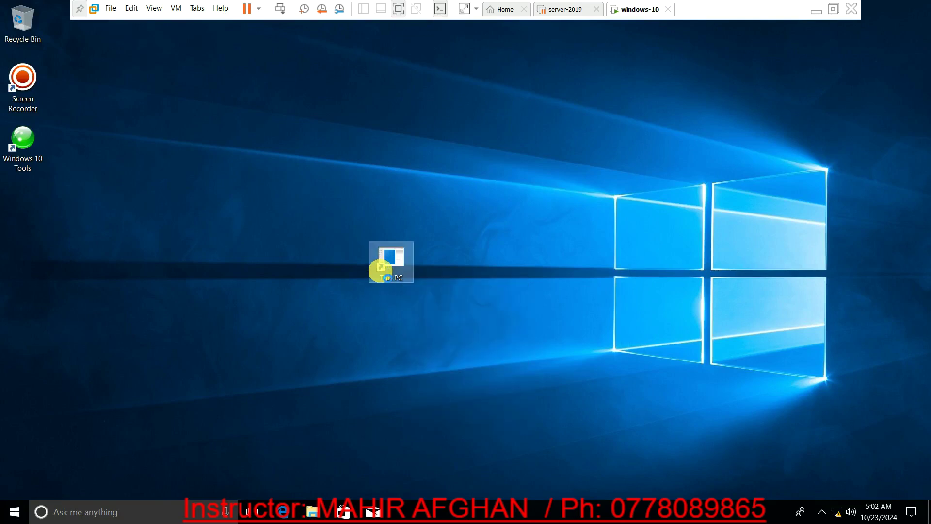
right_click(387, 277)
click(429, 487)
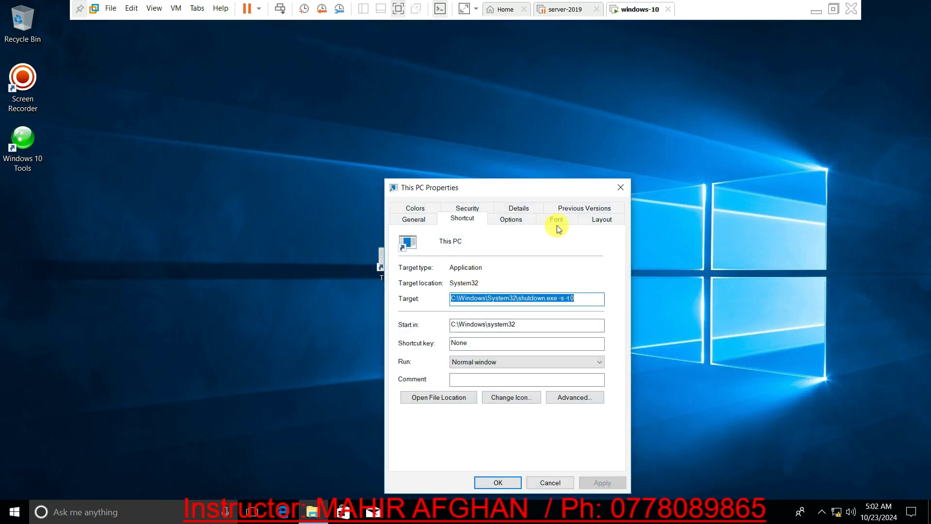
click(423, 216)
click(455, 217)
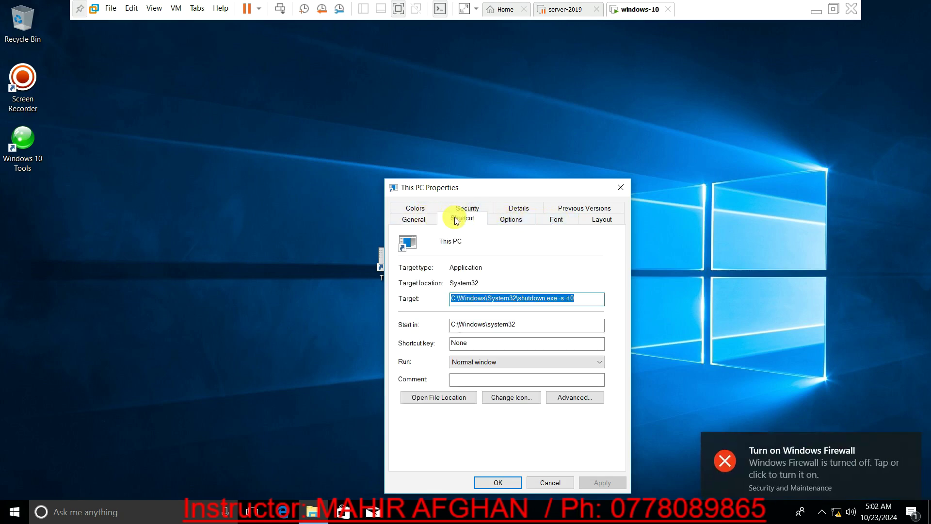
click(616, 189)
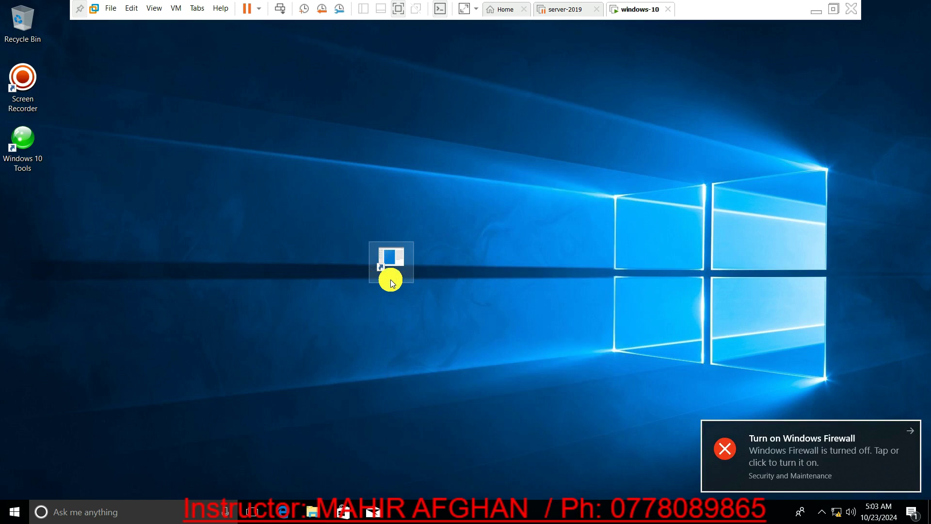
Step: Change the This PC shortcut's icon to the computer icon from SHELL32 and place the shortcut below Windows 10 Tools
drag(391, 278, 571, 175)
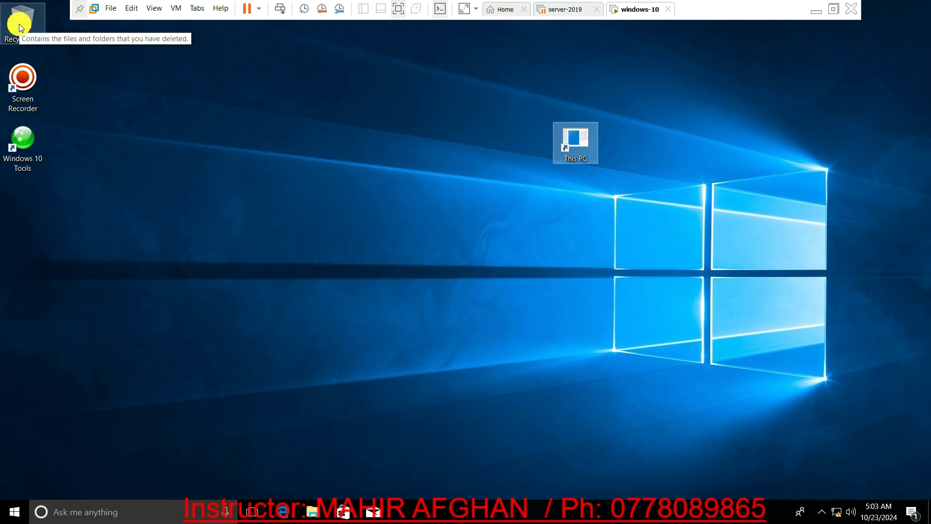
right_click(589, 157)
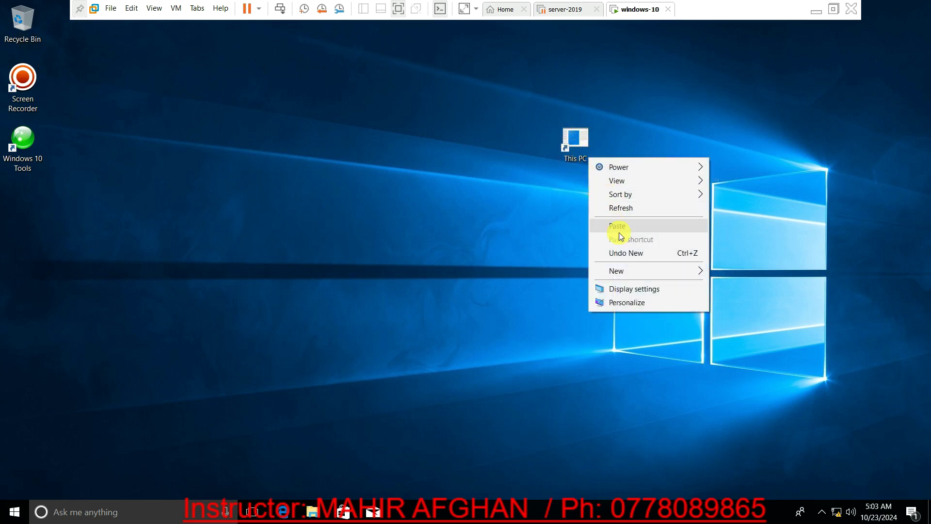
right_click(565, 134)
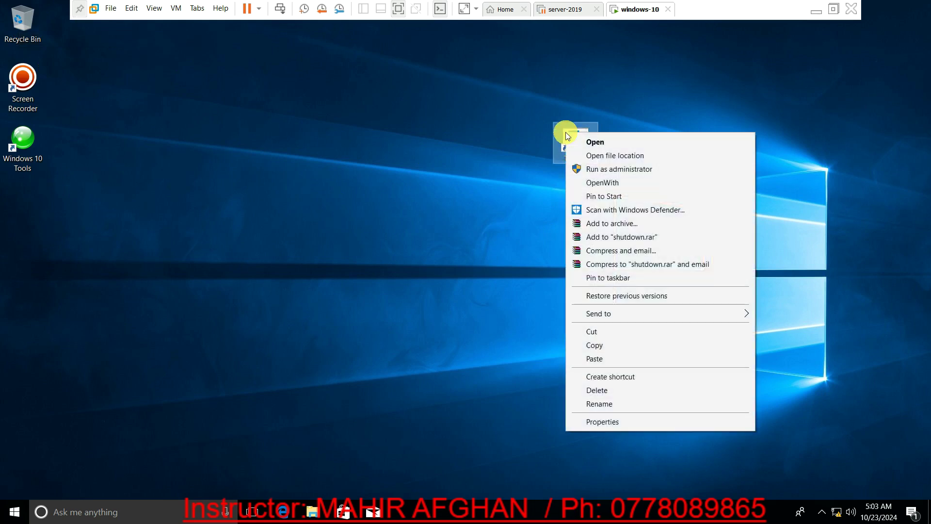
click(612, 422)
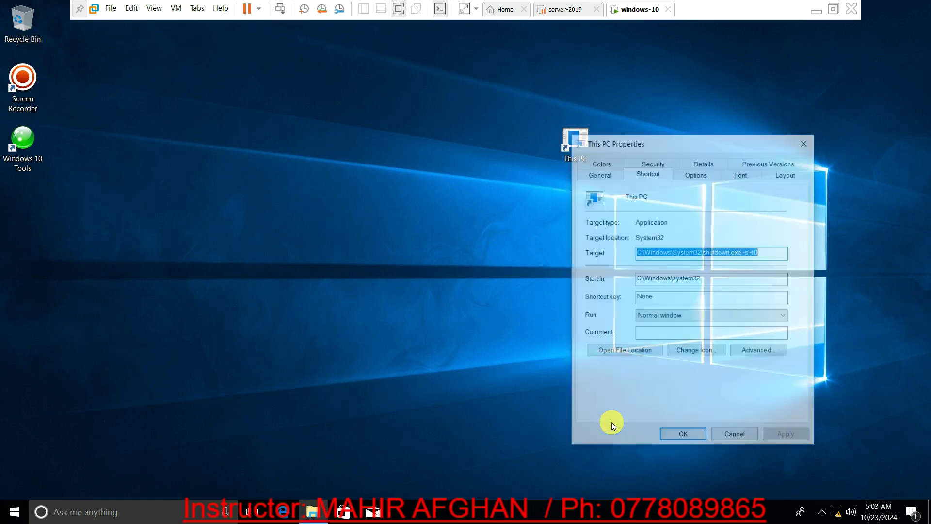
click(691, 353)
click(552, 261)
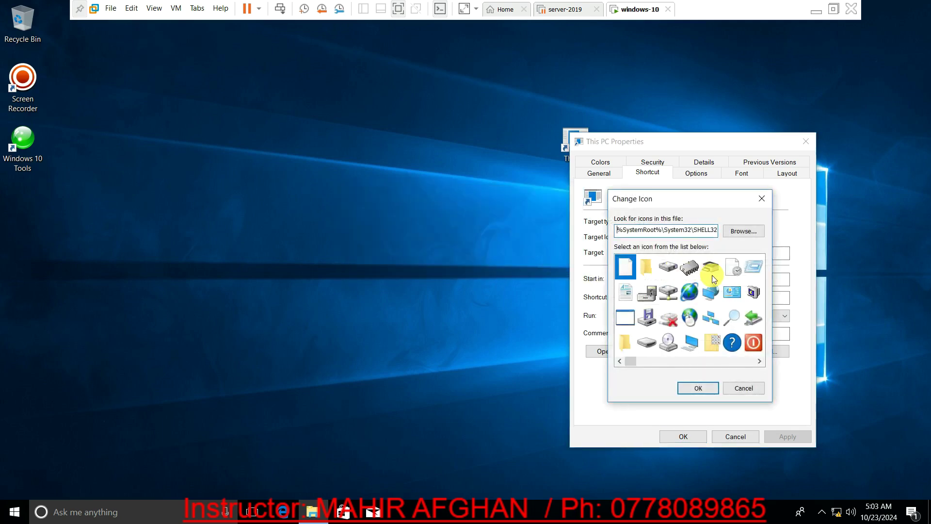
click(690, 341)
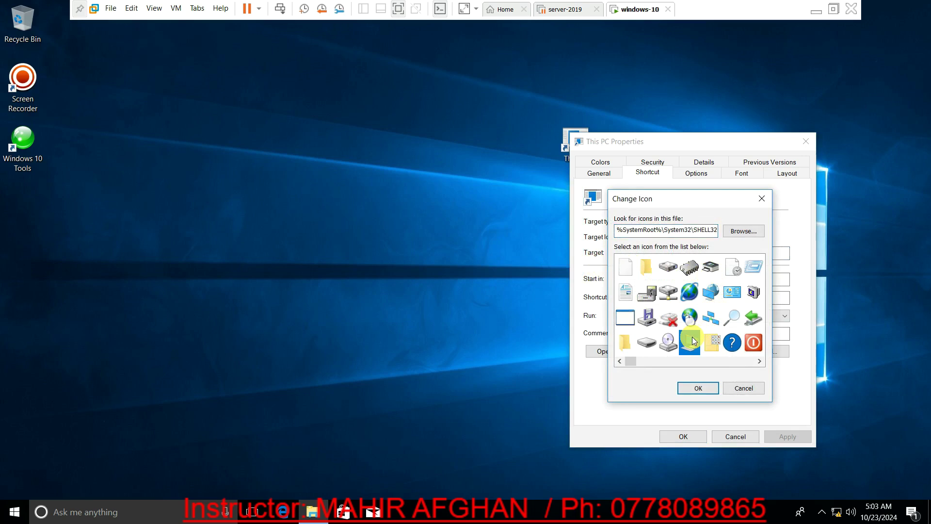
click(694, 389)
click(785, 434)
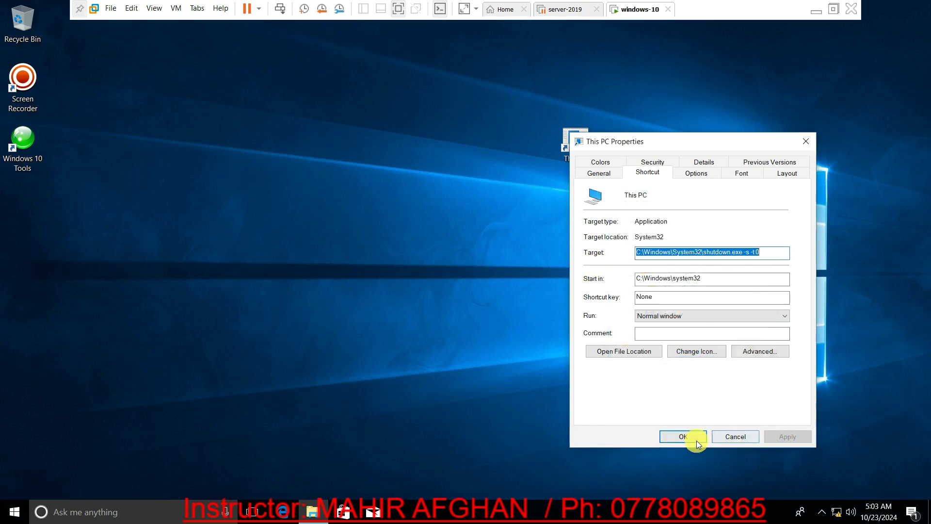
click(682, 437)
drag(588, 151, 22, 208)
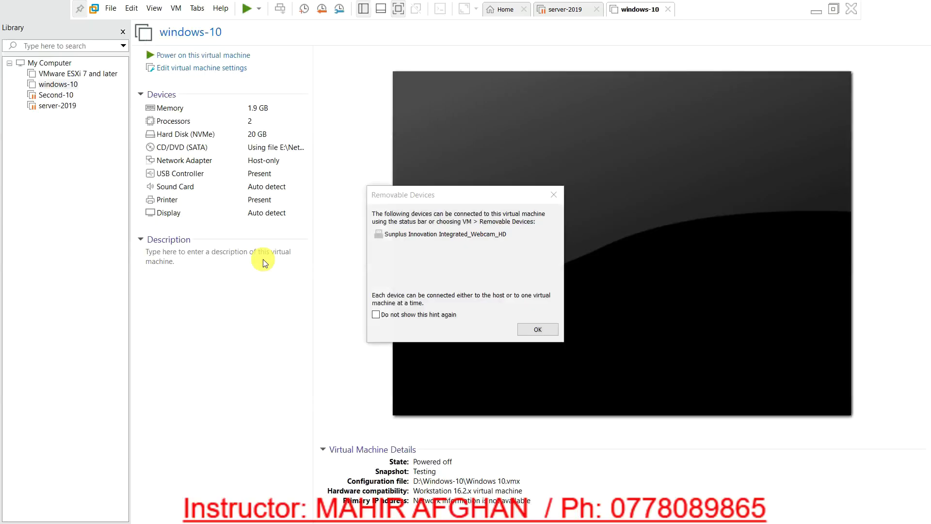
Step: Dismiss the Removable Devices hint and power on the windows-10 virtual machine
click(553, 194)
click(234, 56)
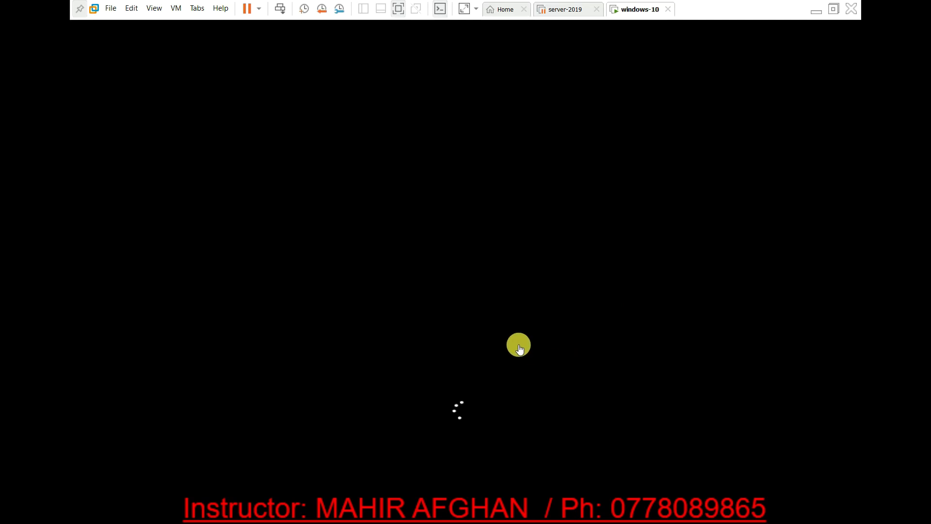
Step: Dismiss the windows-10 virtual machine's lock screen and sign in to the preselected account with its password
click(531, 354)
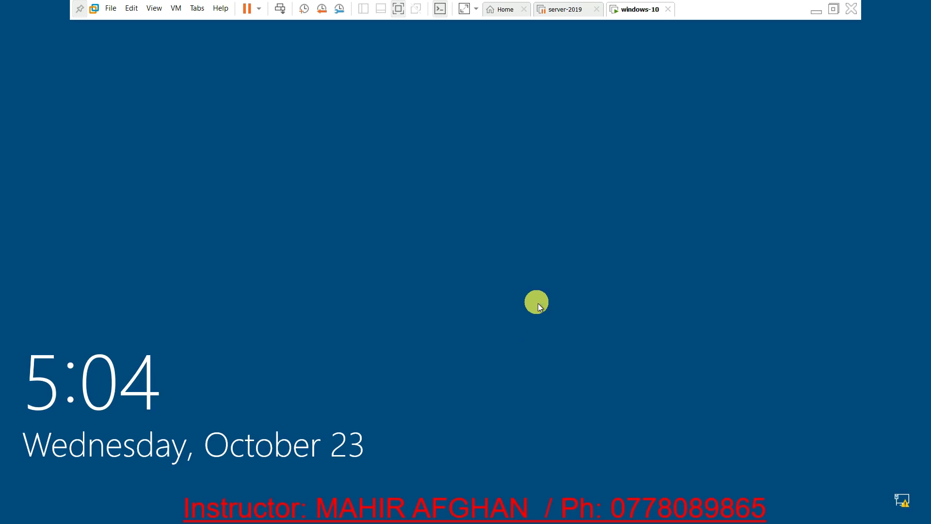
click(538, 303)
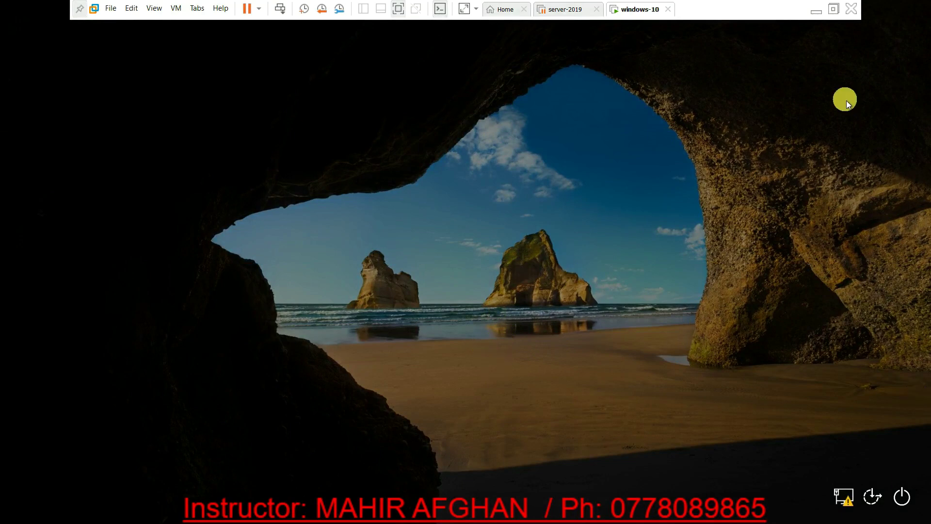
click(816, 11)
mouse_move(913, 495)
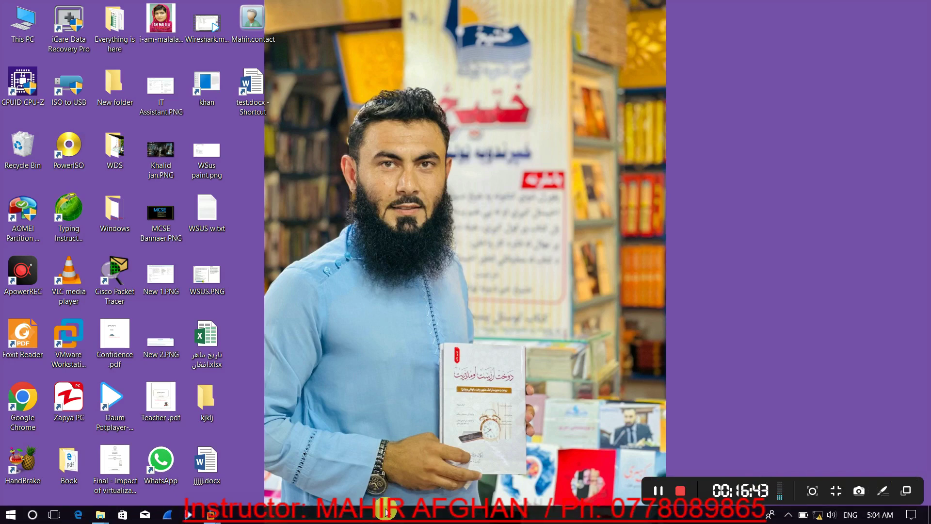
mouse_move(211, 513)
click(333, 432)
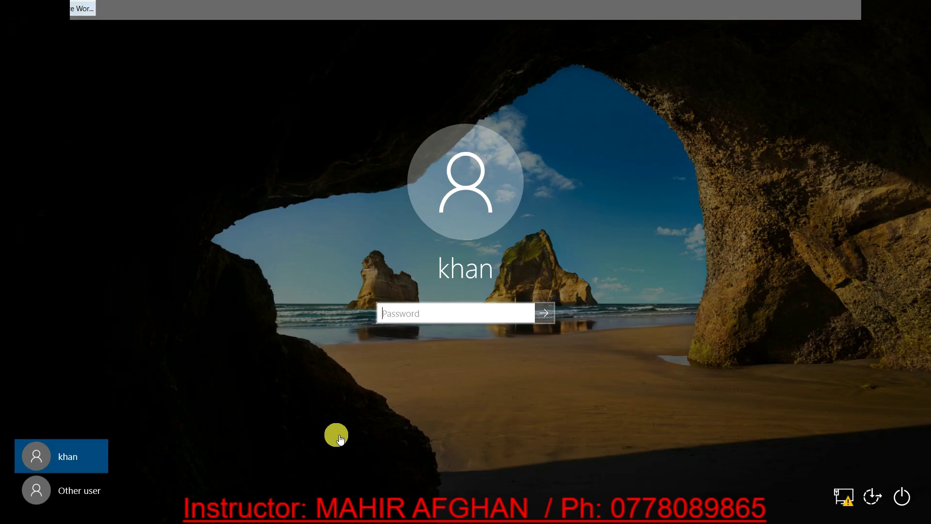
text(••••••)
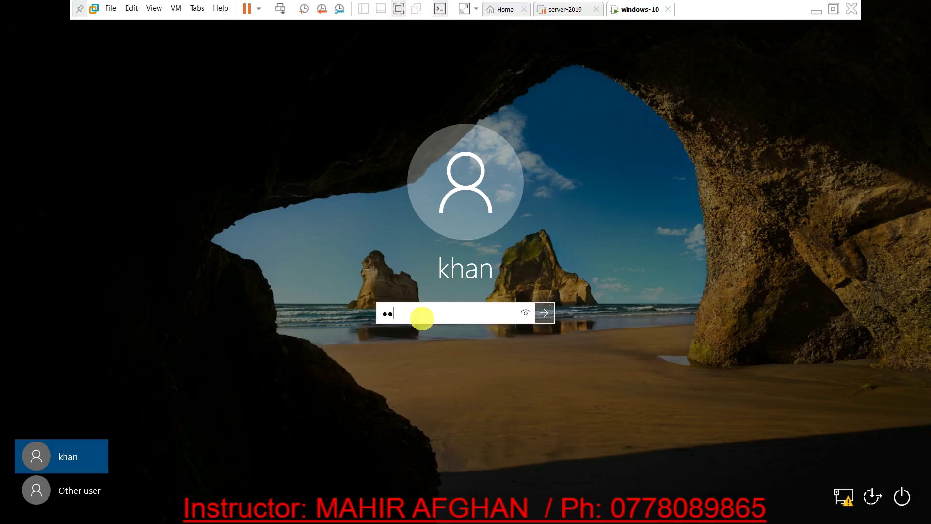
key(Return)
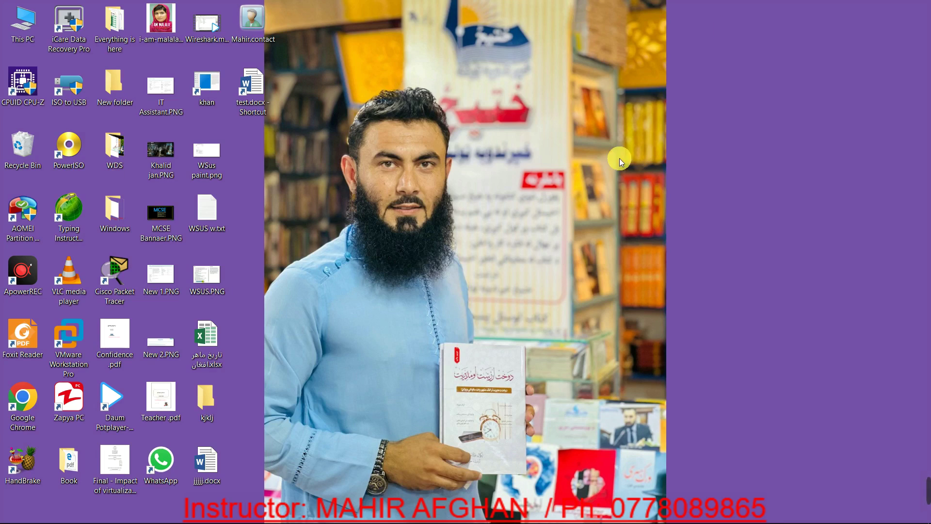
right_click(619, 158)
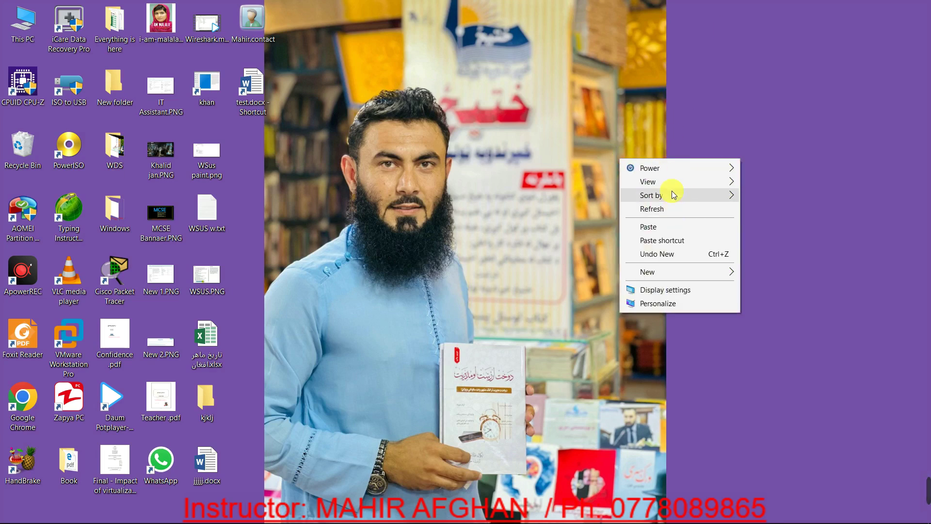
mouse_move(671, 195)
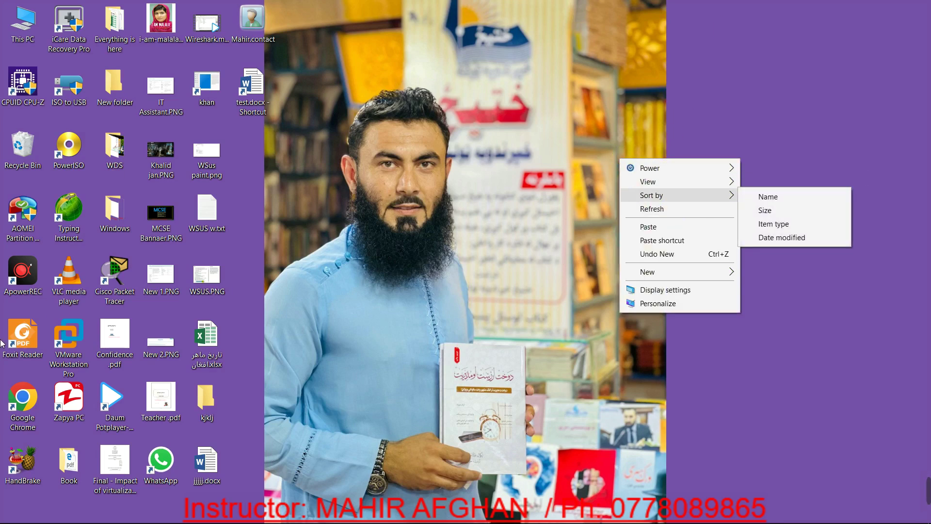
click(35, 515)
click(35, 518)
text(cmd)
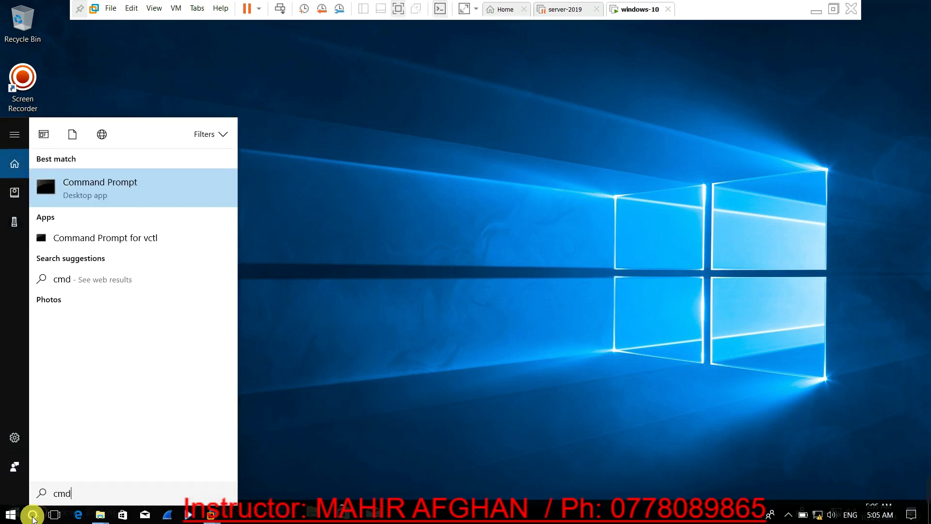
click(592, 298)
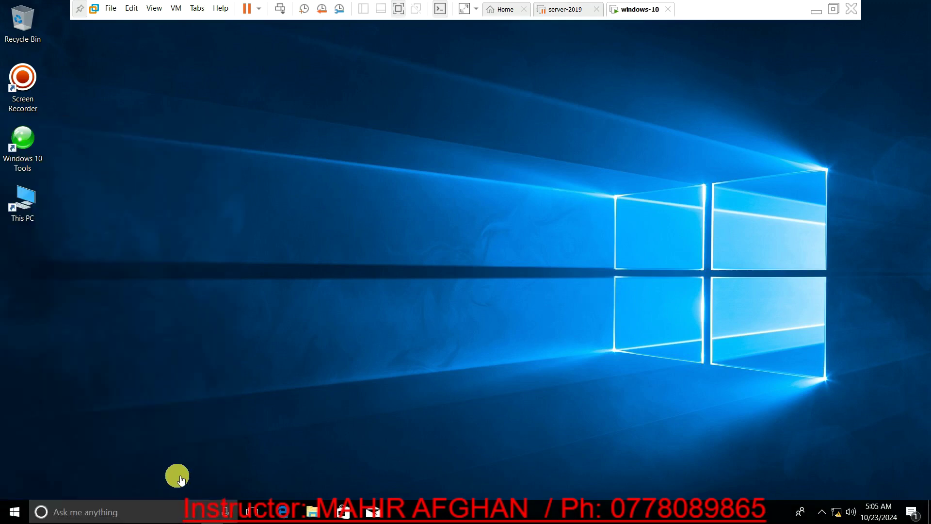
Step: Search for "cmd" inside the windows-10 virtual machine to locate Command Prompt
click(137, 514)
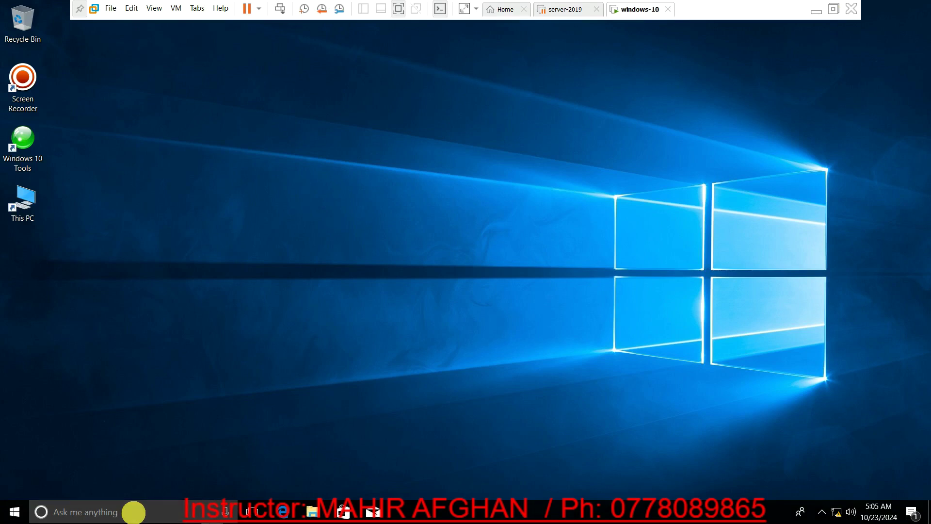
text(m)
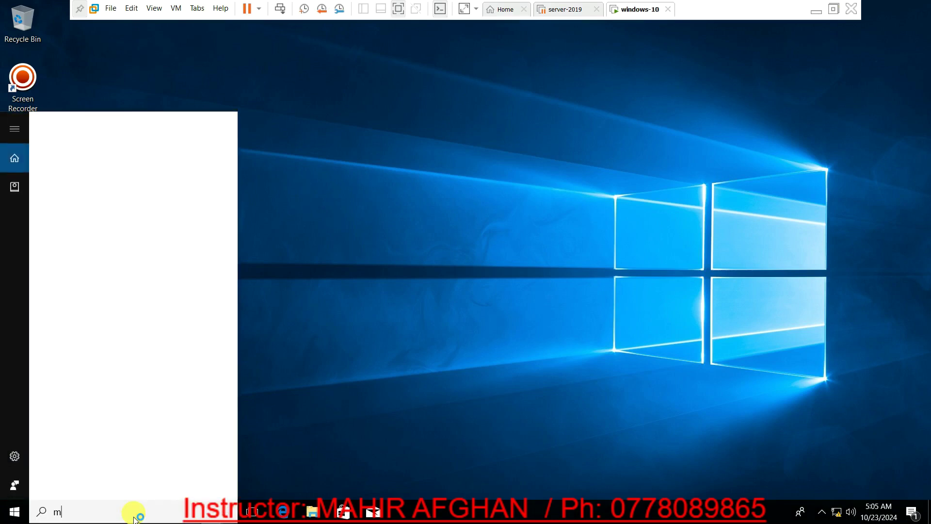
key(BackSpace)
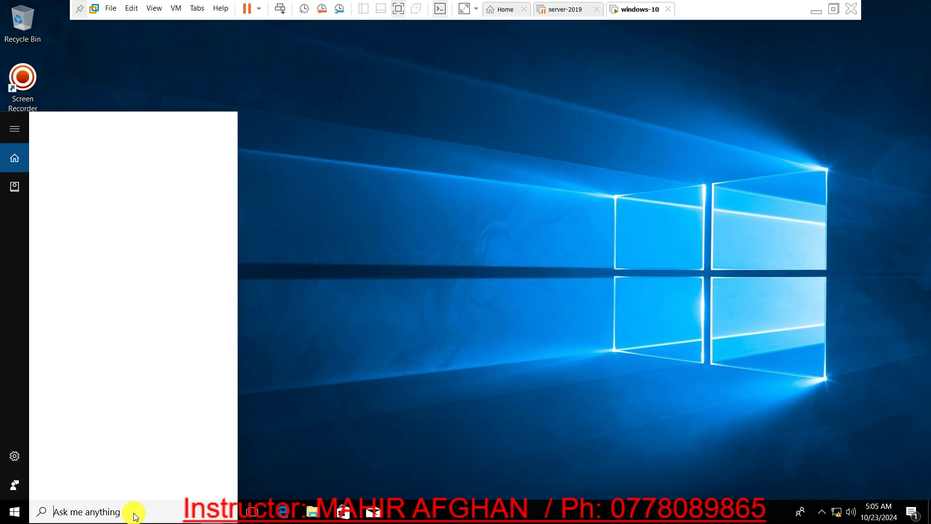
text(cm)
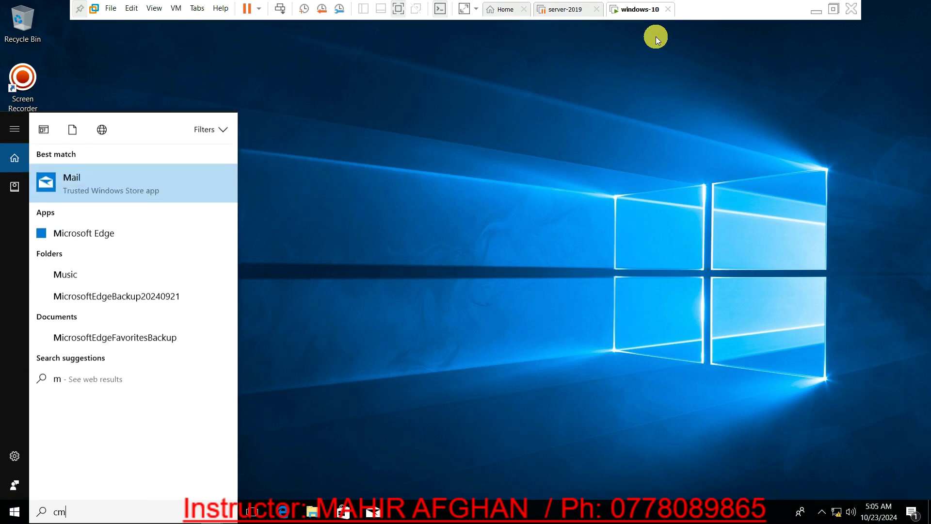
text(d)
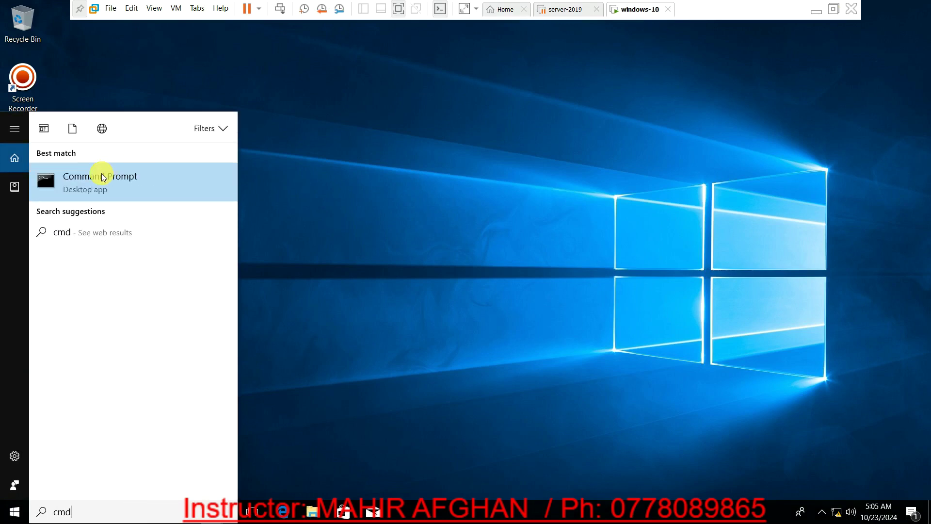
Step: Switch to the host desktop and view the Start menu's power options without choosing one
click(815, 11)
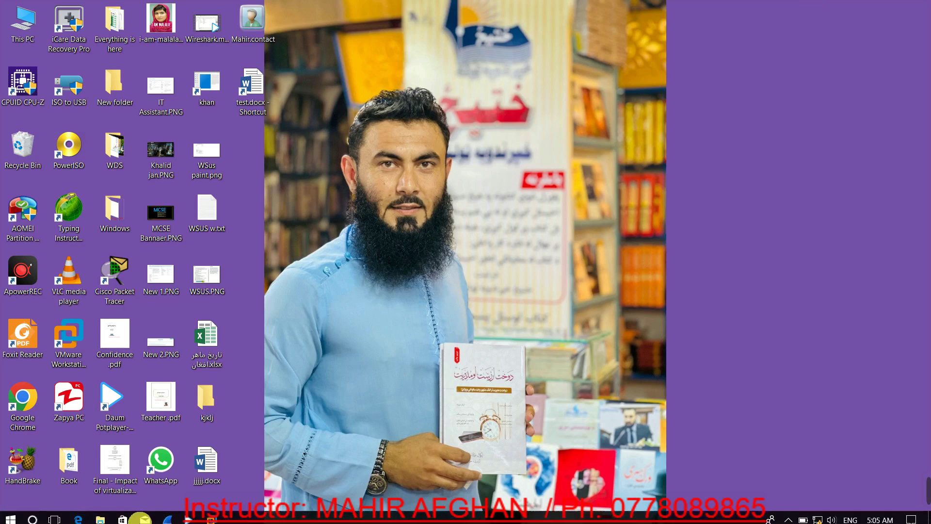
click(11, 514)
click(15, 489)
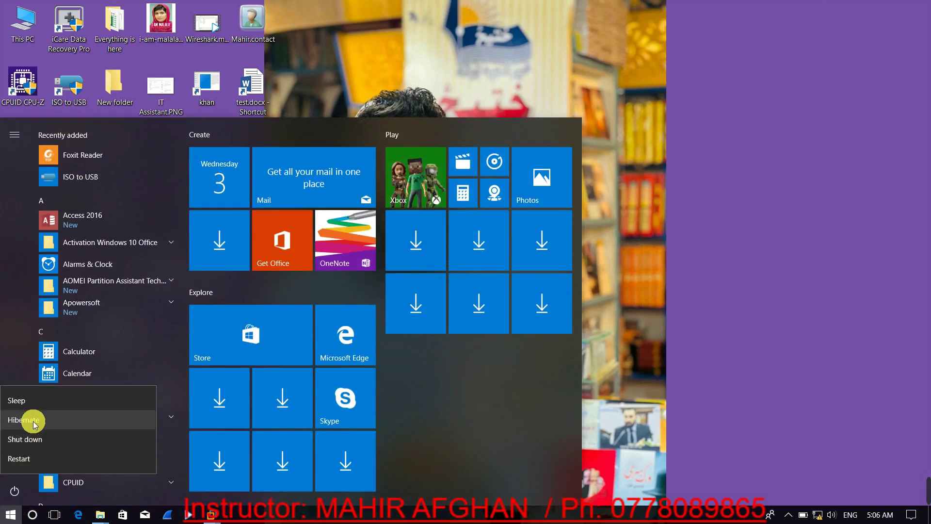
click(585, 308)
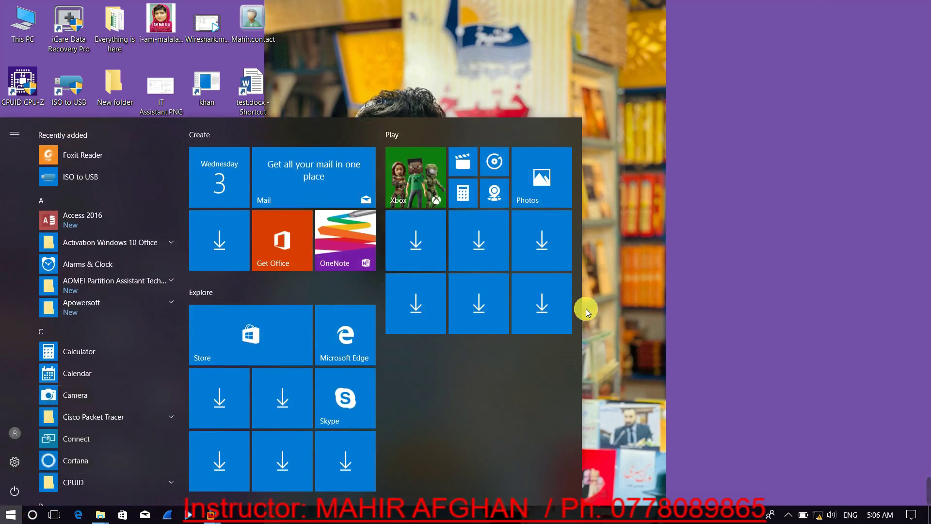
click(585, 308)
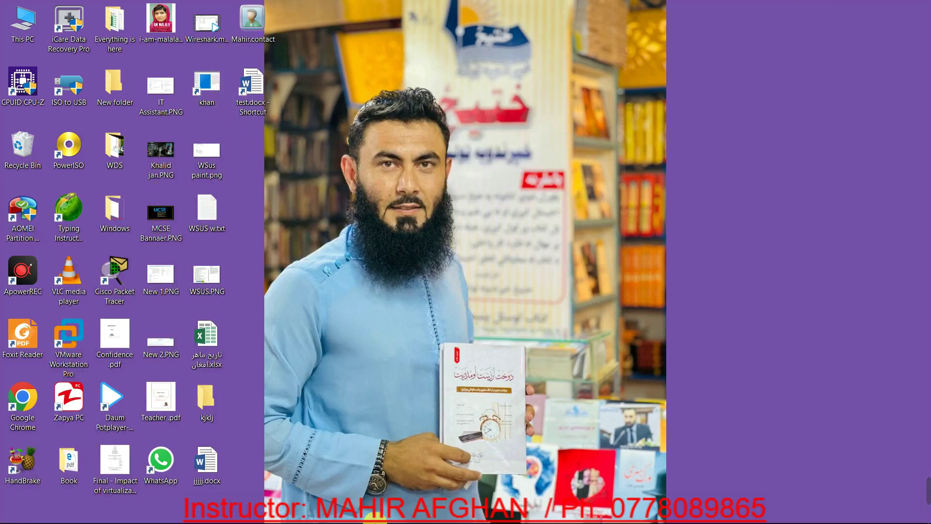
Step: Open Command Prompt on the host by searching for "cmd", and close its window without running anything
click(31, 520)
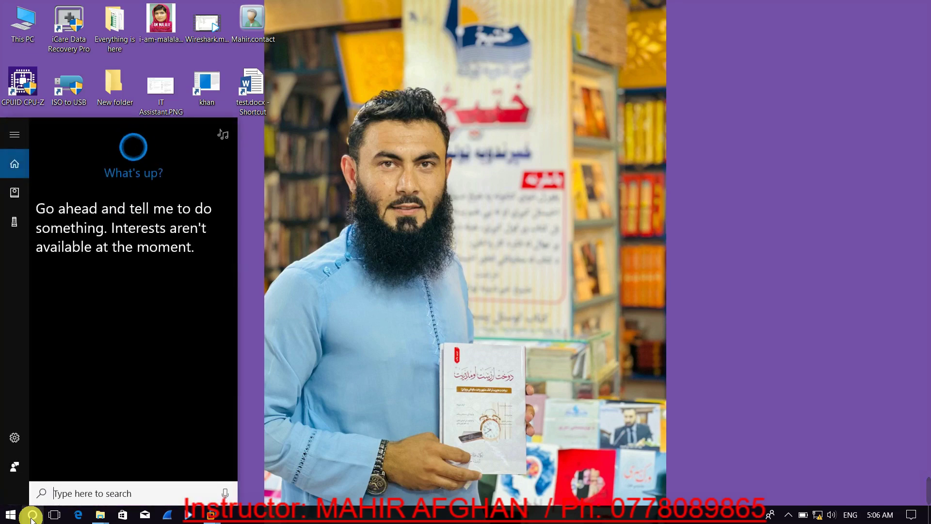
click(84, 494)
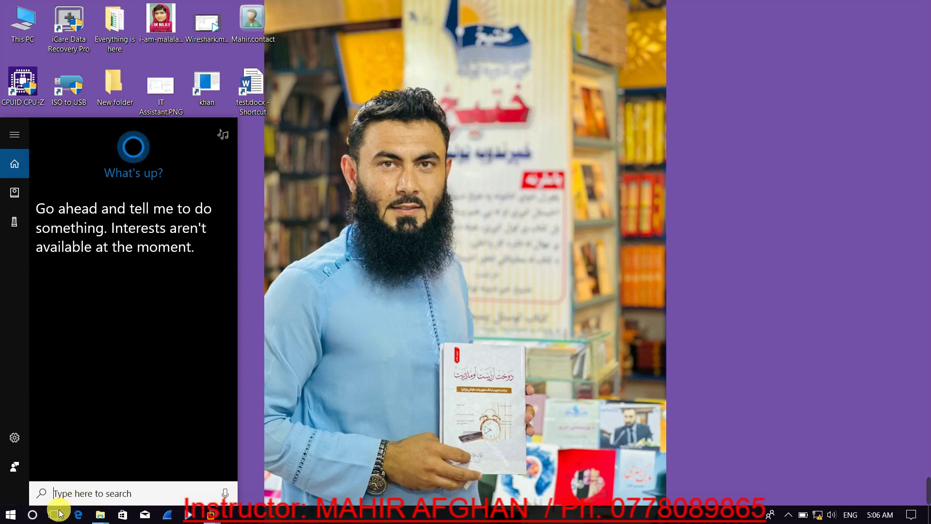
click(32, 515)
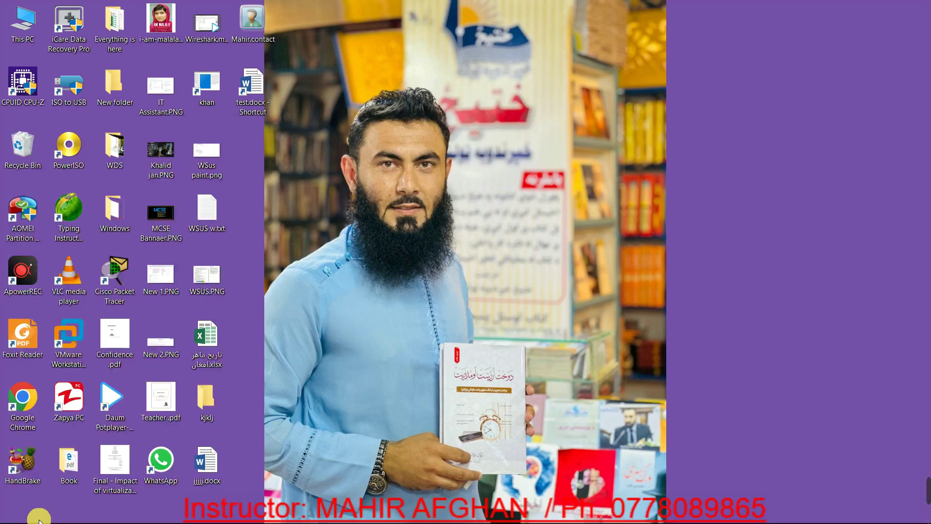
key(super+s)
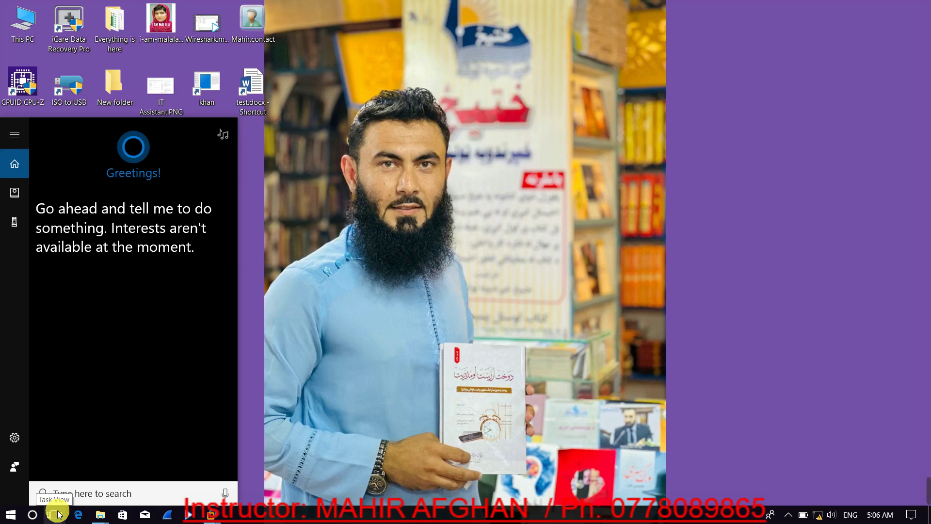
text(cmd)
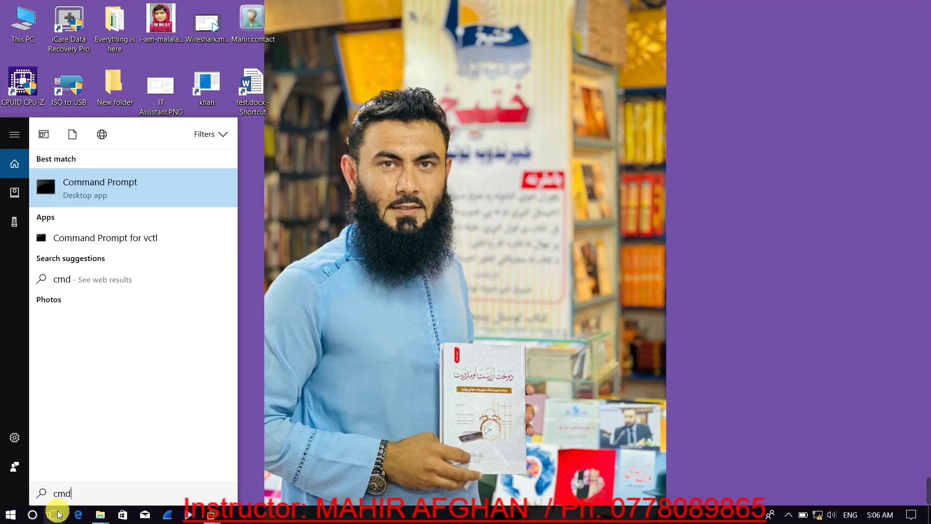
key(Return)
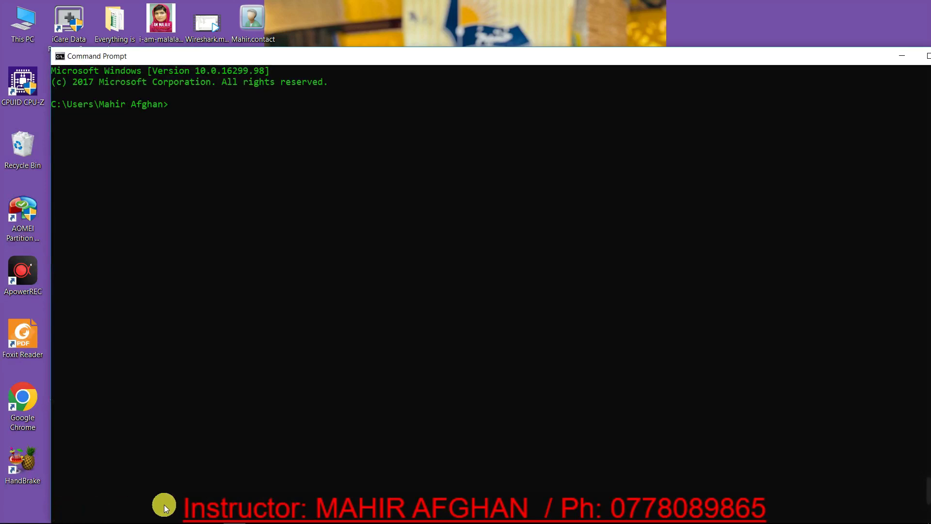
drag(542, 57, 410, 83)
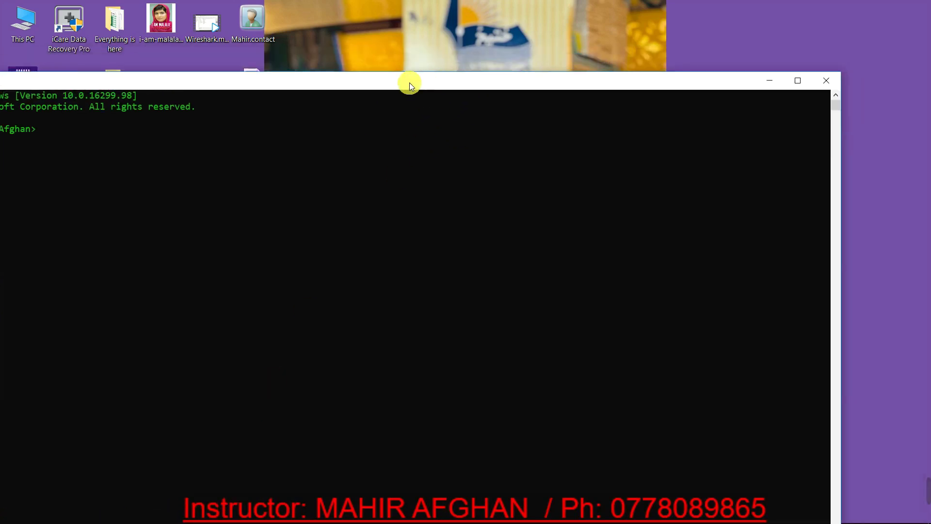
click(827, 78)
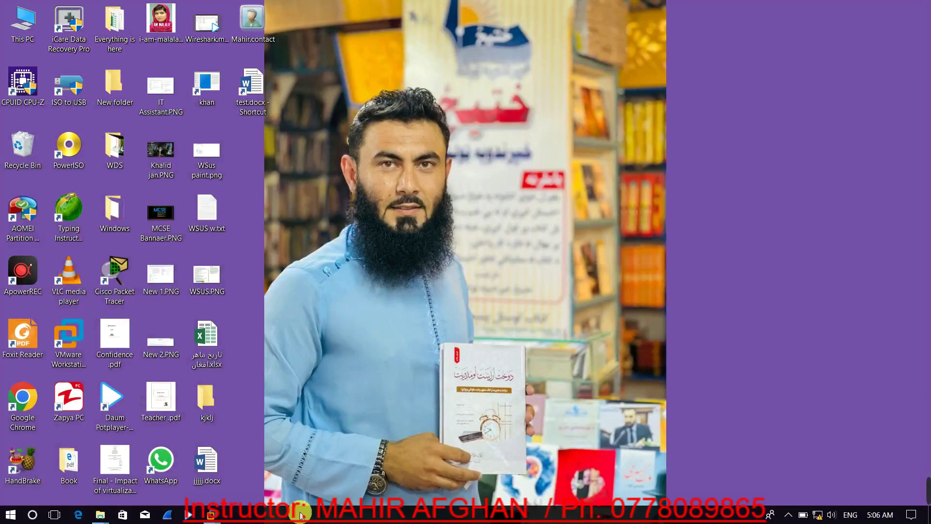
Step: Return to the windows-10 virtual machine and open Command Prompt by searching for "cmd"
mouse_move(210, 514)
click(356, 453)
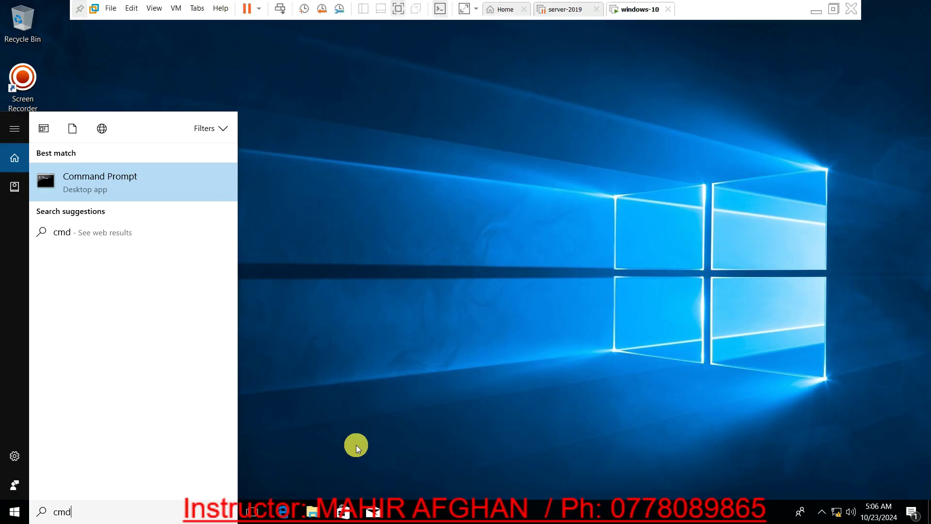
click(394, 325)
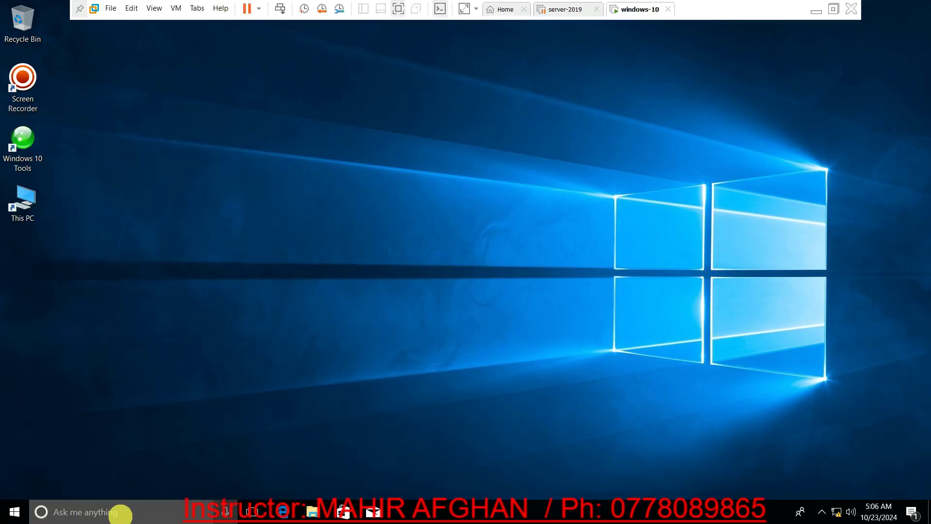
click(120, 513)
text(cmd)
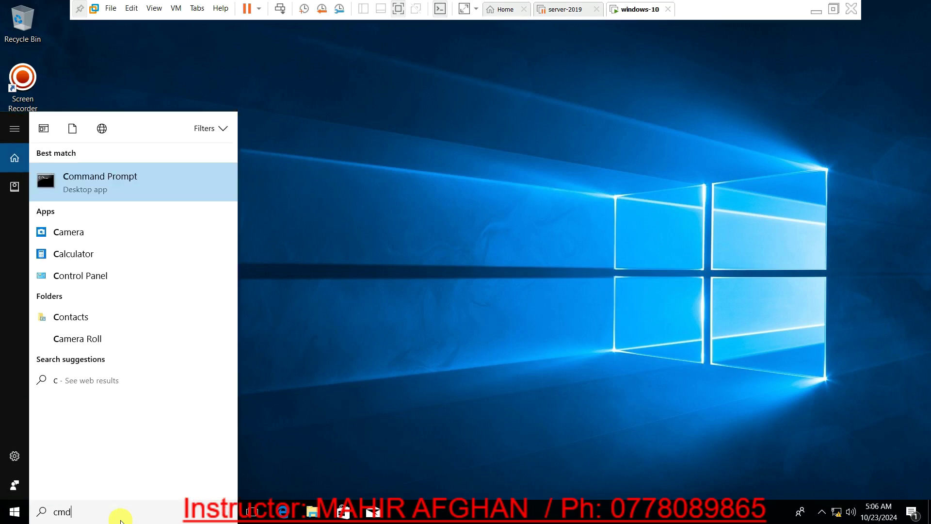
key(Return)
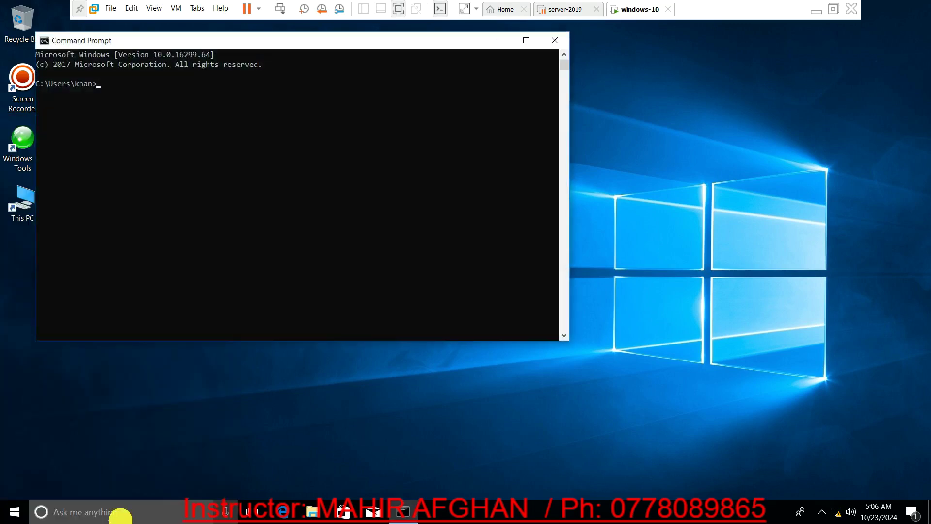
Step: Enter "shutdown /s" in Command Prompt without running it, erase the command and close the window
text(shutdown /s)
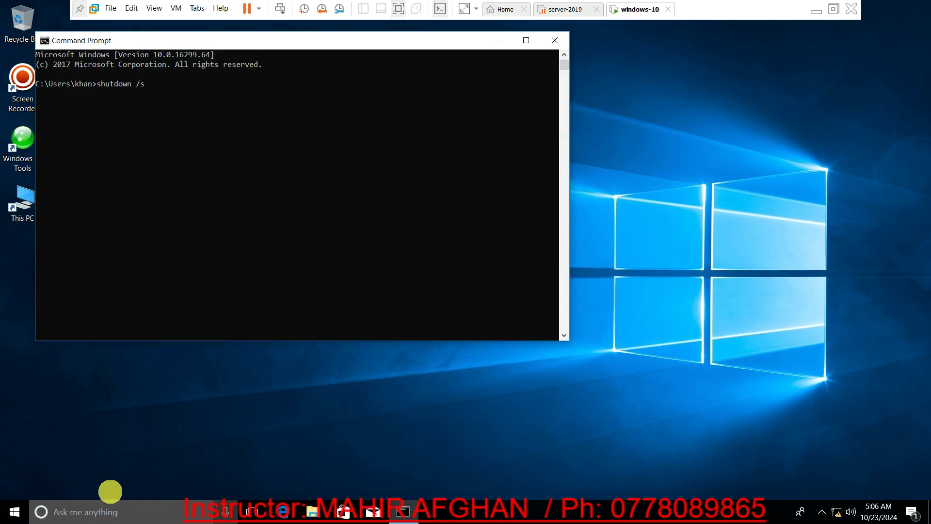
key(BackSpace)
key(BackSpace)
key(BackSpace)
key(BackSpace)
key(BackSpace)
key(BackSpace)
key(BackSpace)
key(BackSpace)
key(BackSpace)
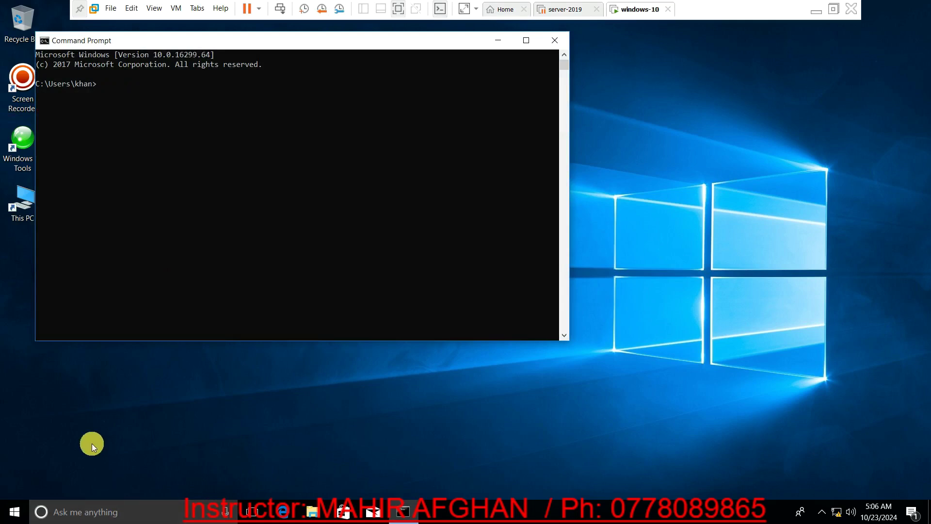
click(555, 39)
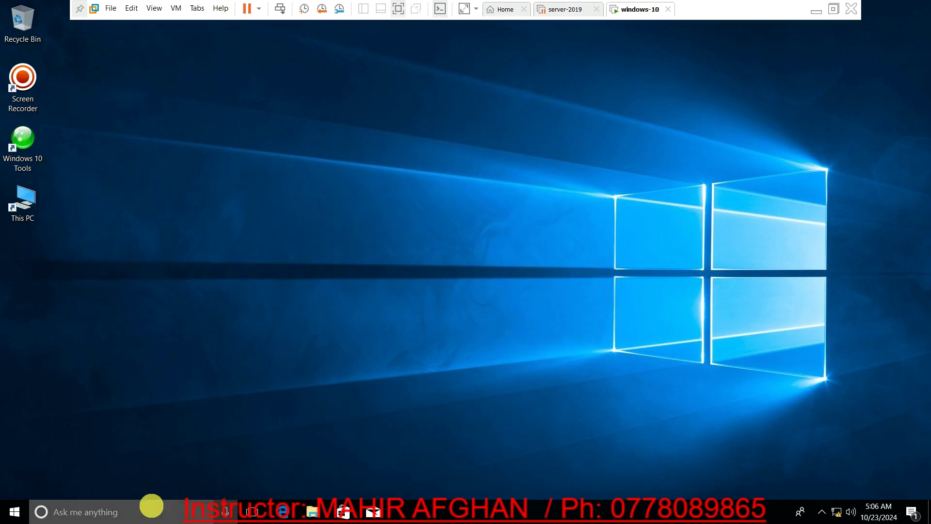
Step: Open Command Prompt in the windows-10 virtual machine by searching for "cmd"
click(151, 508)
text(cmd)
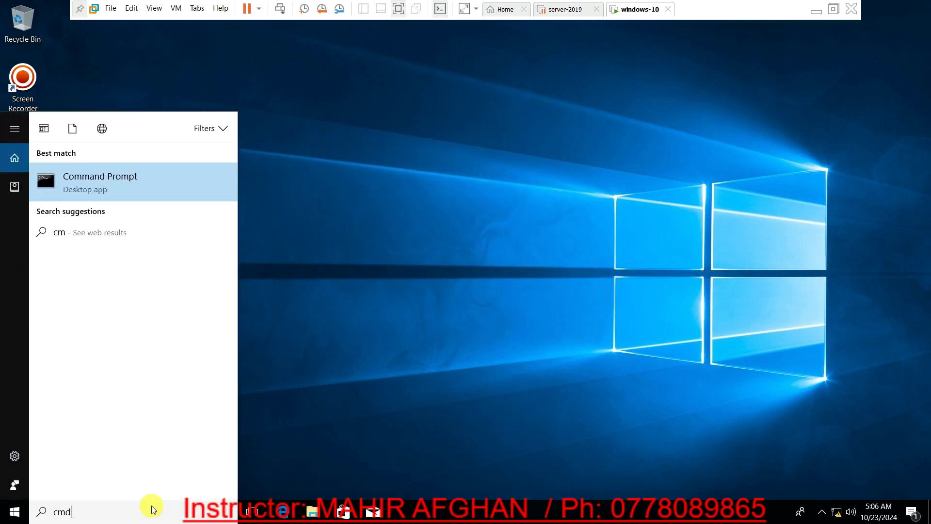
key(Return)
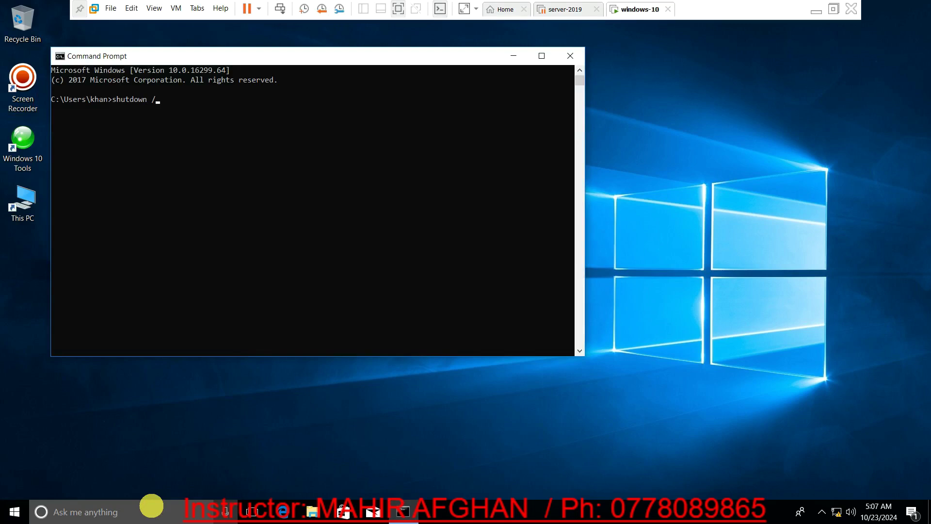
Step: Run "shutdown /s", dismiss the sign-out notice and close the Command Prompt window
text(s)
key(Return)
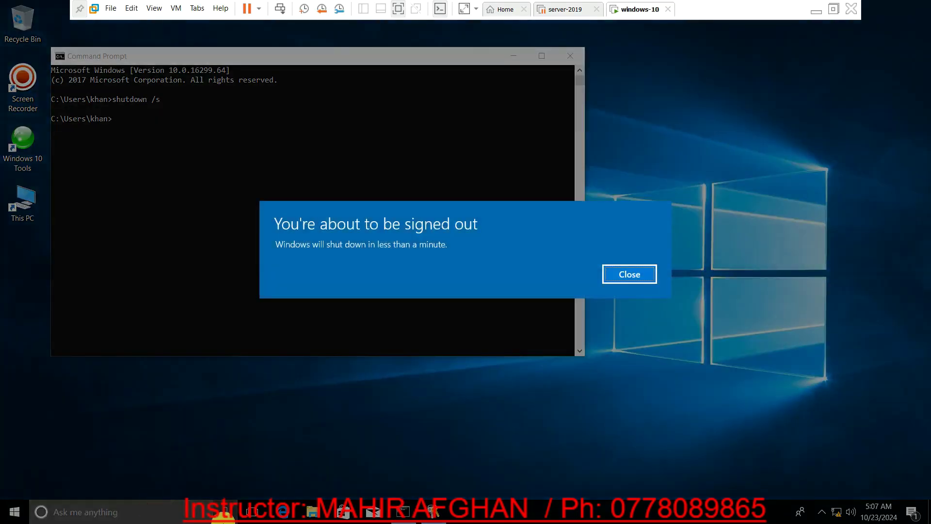
click(631, 275)
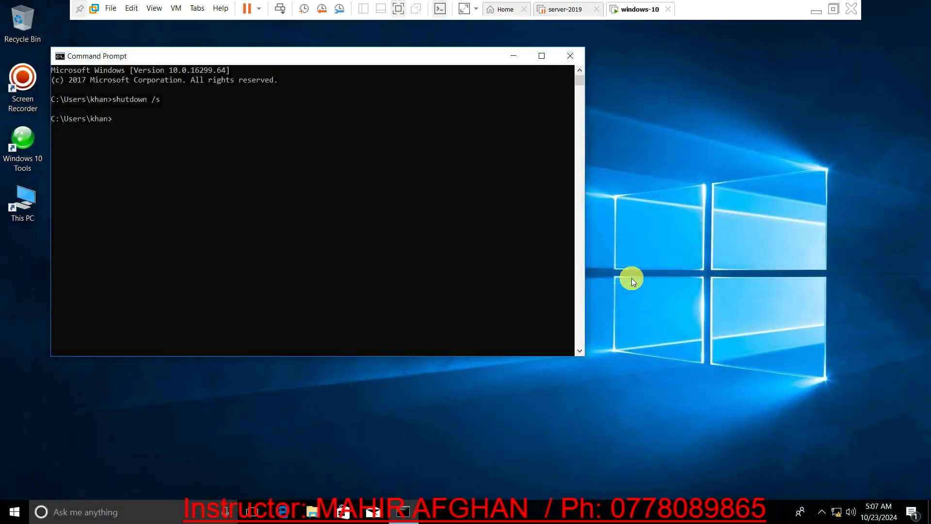
click(568, 54)
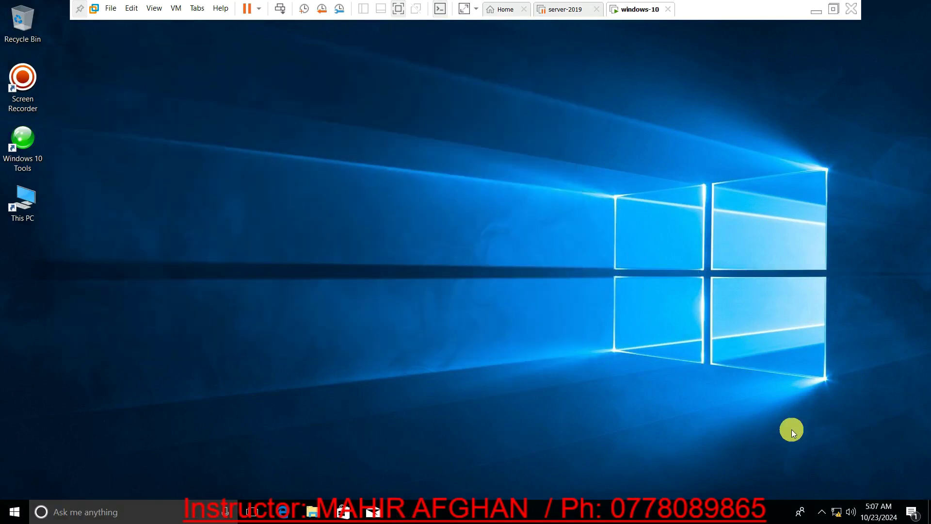
Step: Open a new Command Prompt by searching for "cmd" and run "shutdown /s" again
click(820, 510)
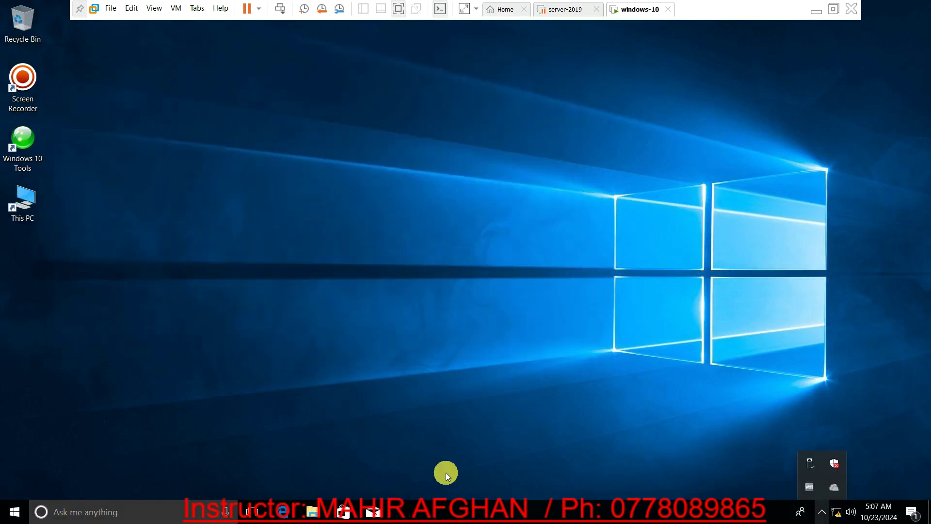
click(142, 515)
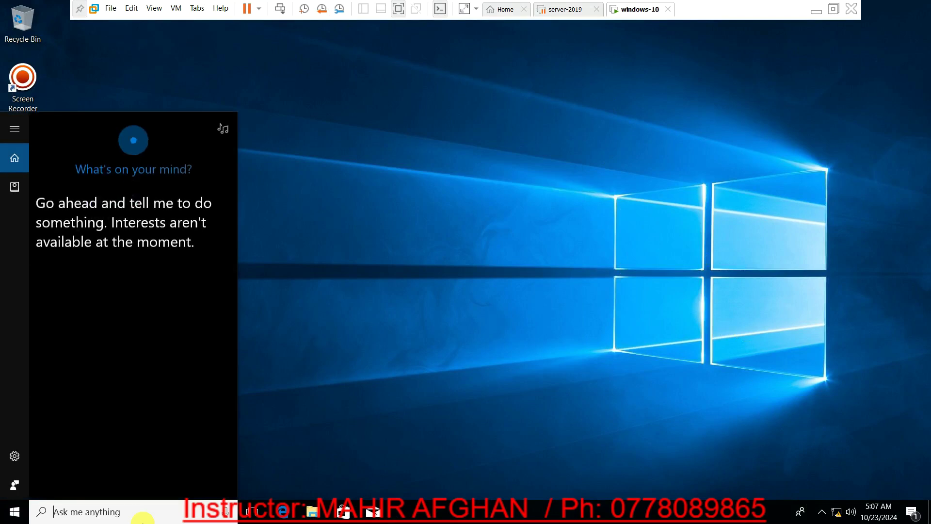
text(cmd)
key(Return)
text(shutdown /s)
key(Return)
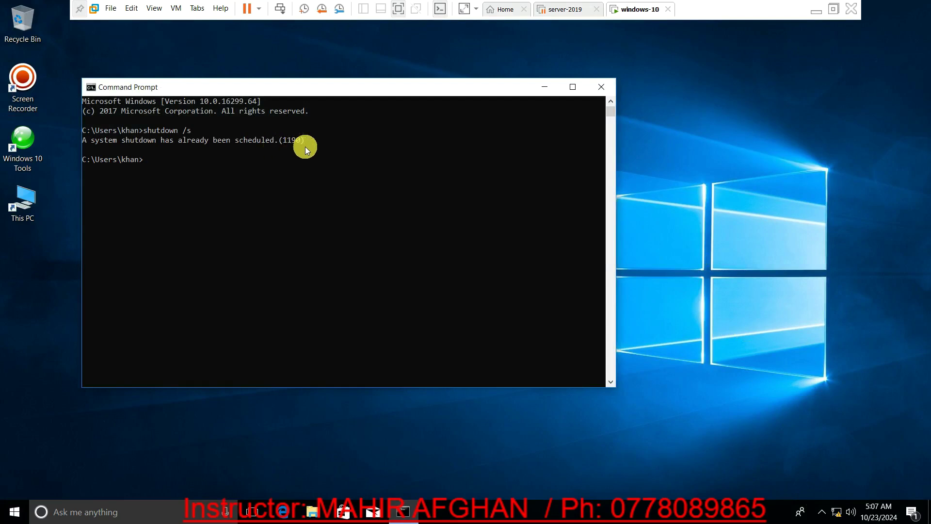
Step: Highlight the response line beneath the "shutdown /s" command in Command Prompt
drag(305, 145, 217, 139)
drag(110, 140, 76, 139)
click(183, 157)
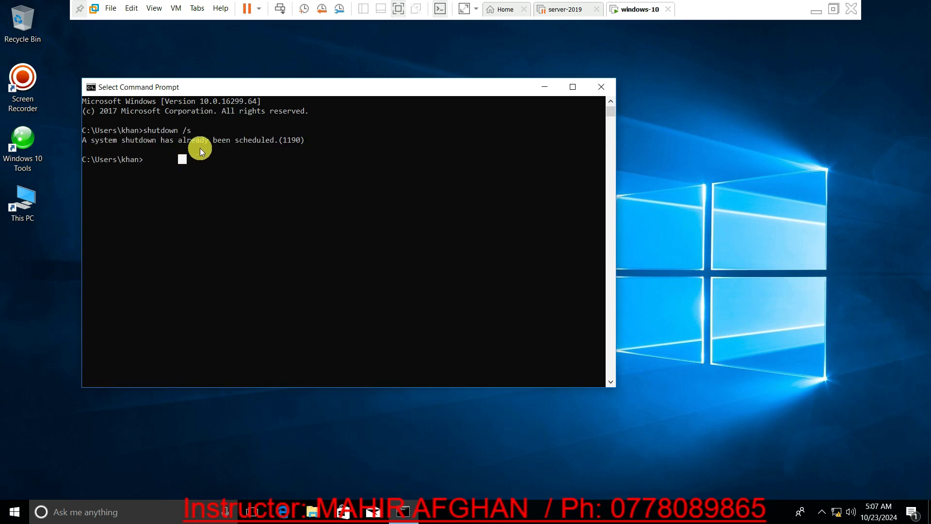
drag(324, 139, 62, 139)
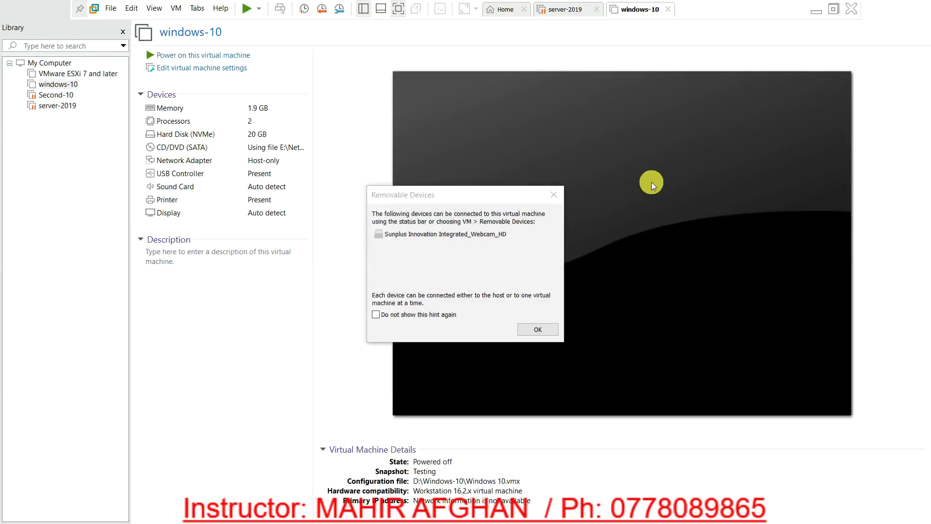
Step: Dismiss the Removable Devices hint and minimize the virtual machine window to reach the host desktop
click(554, 193)
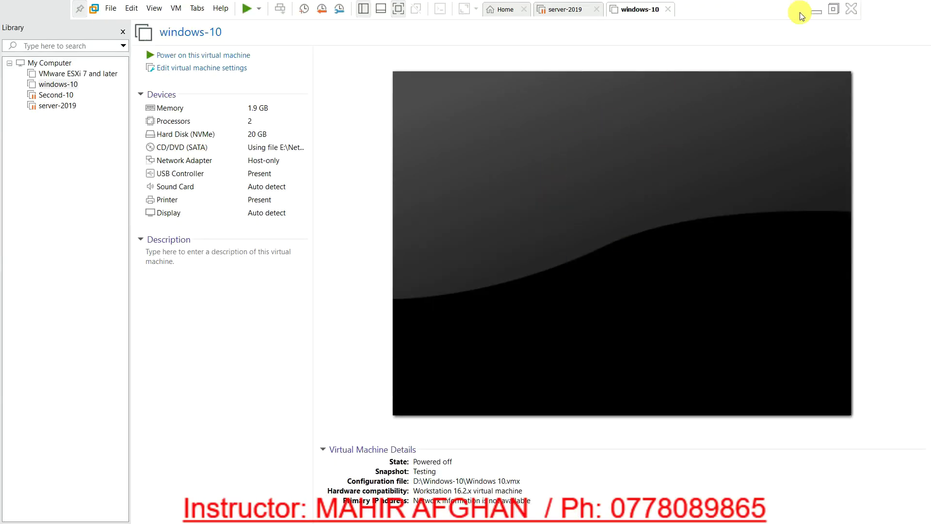
click(816, 11)
mouse_move(914, 490)
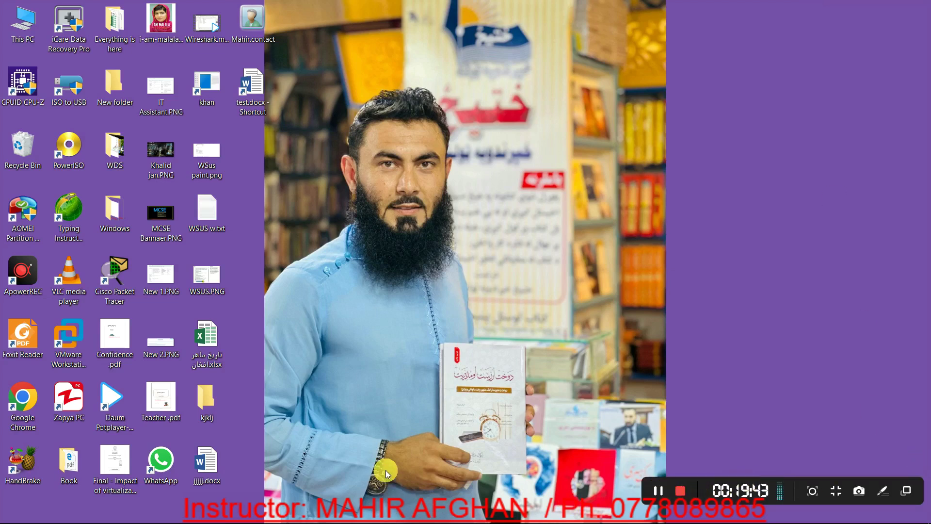
Step: Open Notepad on the host by searching for "notepad" and write "cmd" as the first line, followed by blank lines
key(super)
text(notepad)
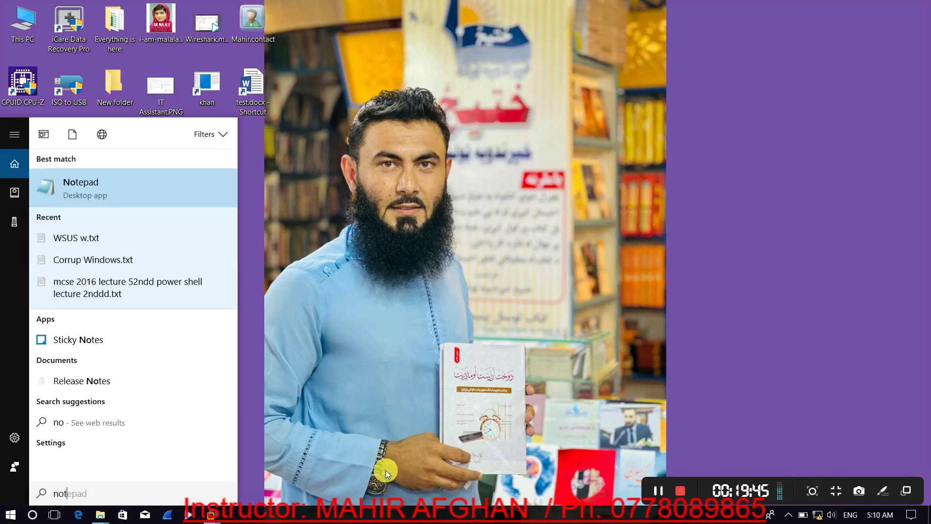
key(Return)
text(cmd)
key(Return)
key(Return)
key(Return)
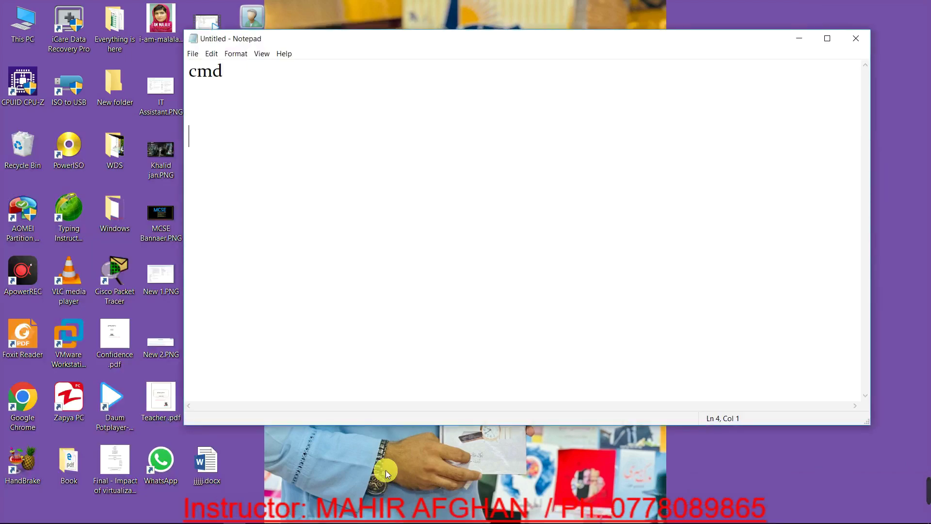
Step: Write "shutdown /s" on the fourth line of the note and add blank lines after it
text(sh)
key(BackSpace)
key(BackSpace)
text(utdown /)
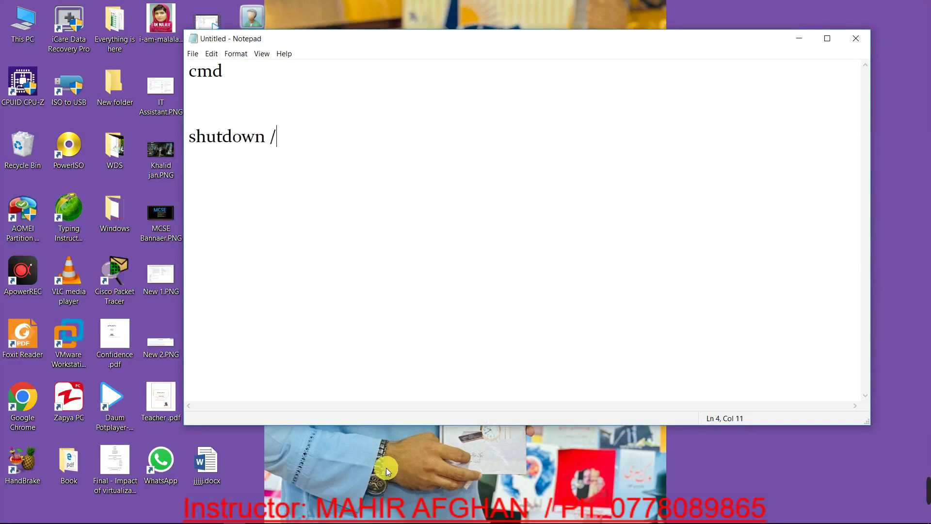
text(s)
key(Return)
key(Return)
key(Return)
key(Return)
Step: Add a "/" line, a "\" line and, after blank lines, another "/" below the shutdown command
text(/)
key(Return)
text(\)
key(Return)
key(Return)
key(Return)
text(/)
Step: Extend the last slash line to "//// : forward slash" and highlight its first slash
click(382, 462)
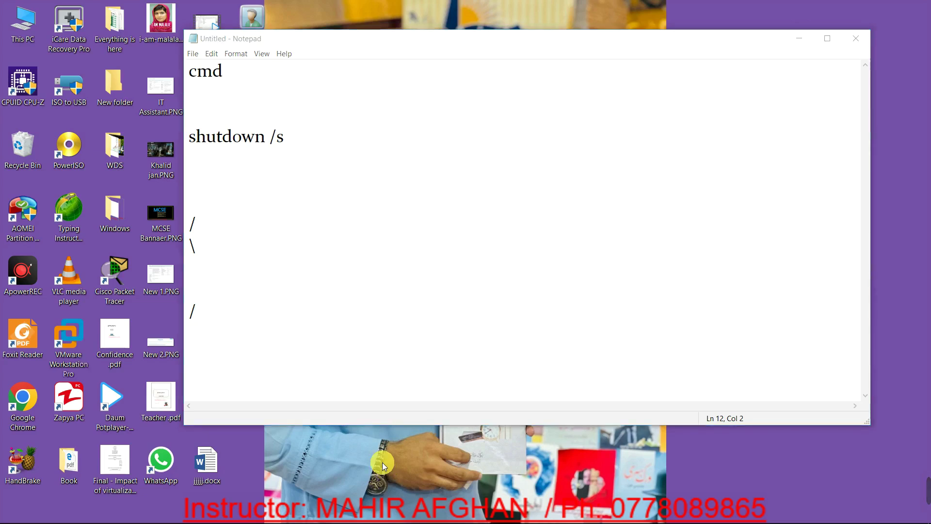
key(v)
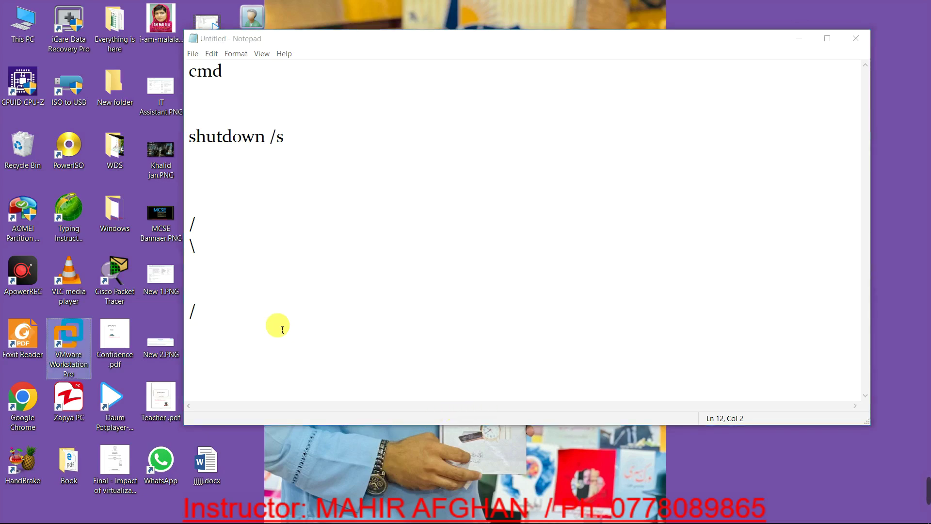
click(223, 306)
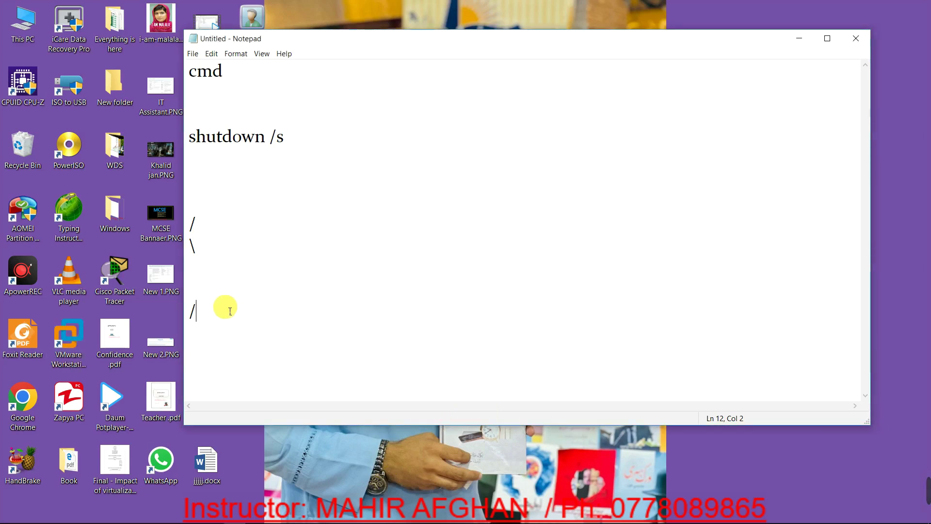
key(BackSpace)
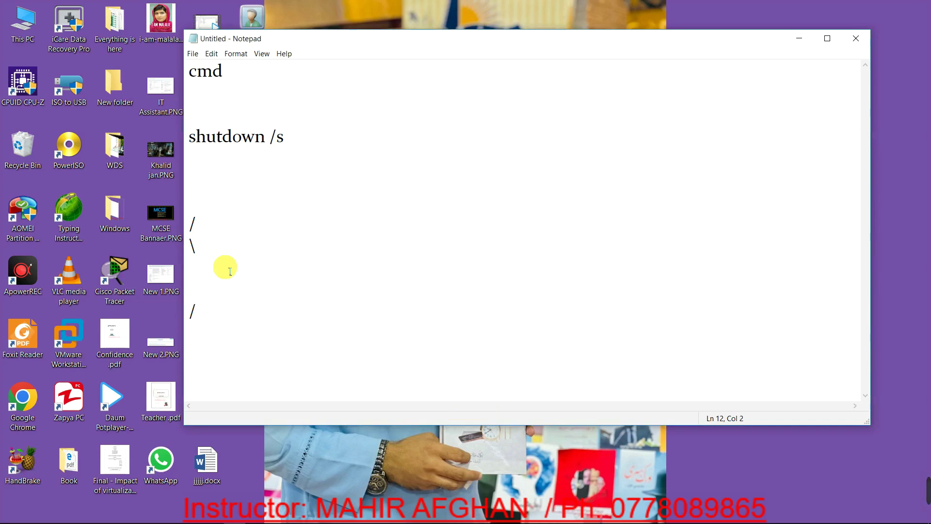
text(///  : forward slassh)
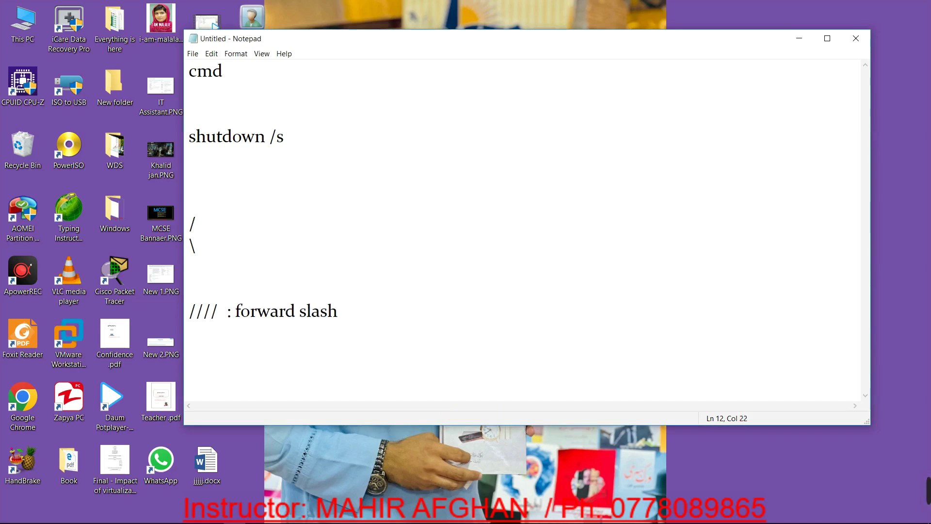
click(196, 310)
drag(203, 309, 195, 311)
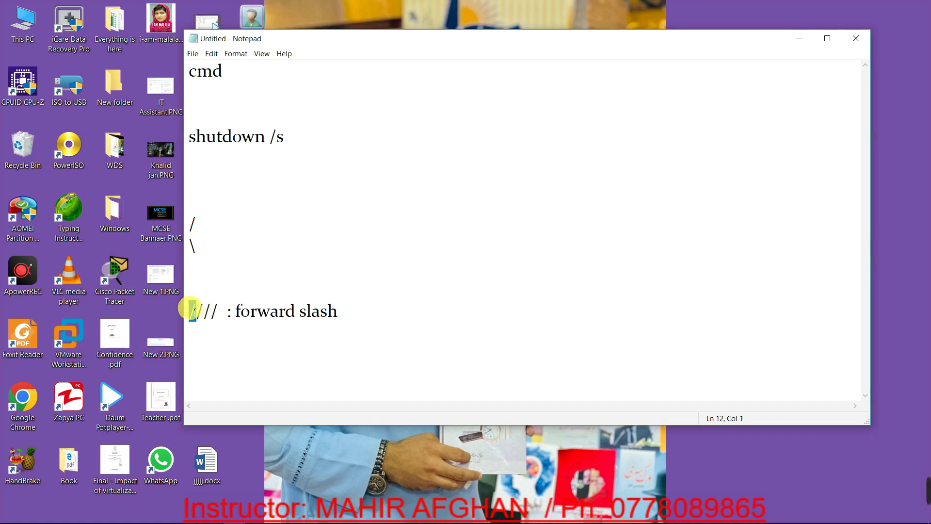
Step: Add the line "\\\\: backslash" two lines below the forward slash line
click(393, 311)
key(Return)
key(Return)
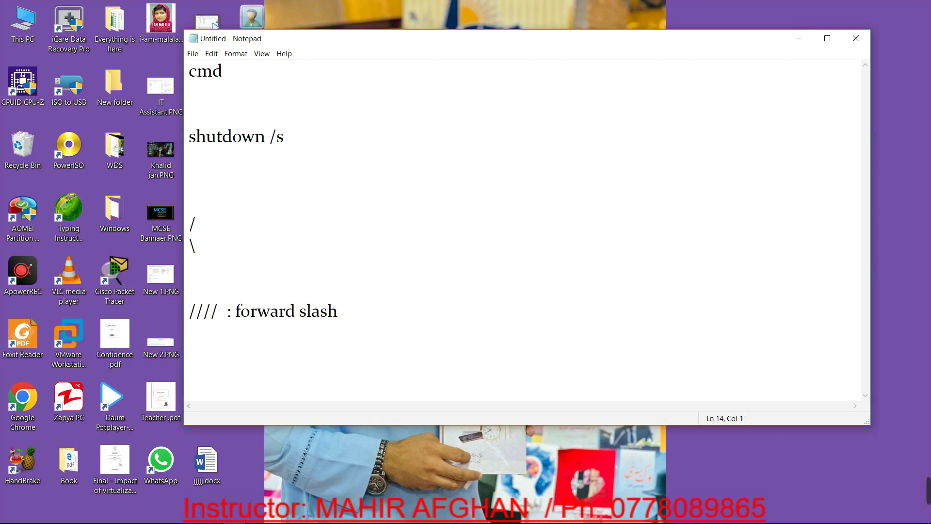
text(\\\\: backslah)
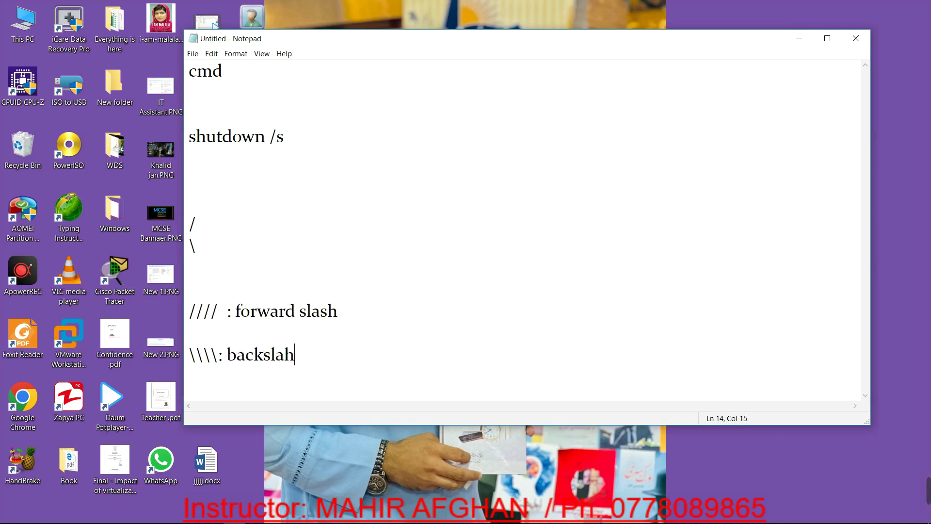
key(BackSpace)
key(BackSpace)
text(ash)
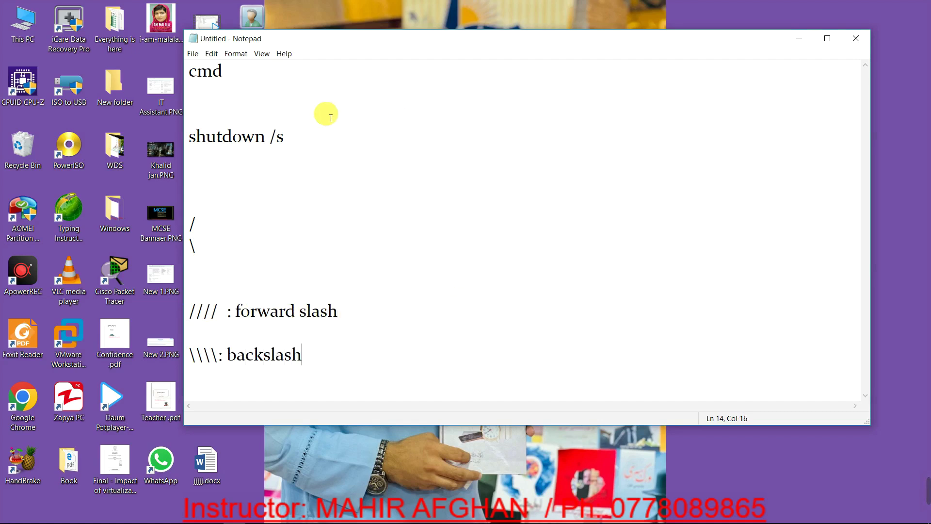
Step: Highlight the "shutdown /s" line in the note
drag(312, 139, 193, 144)
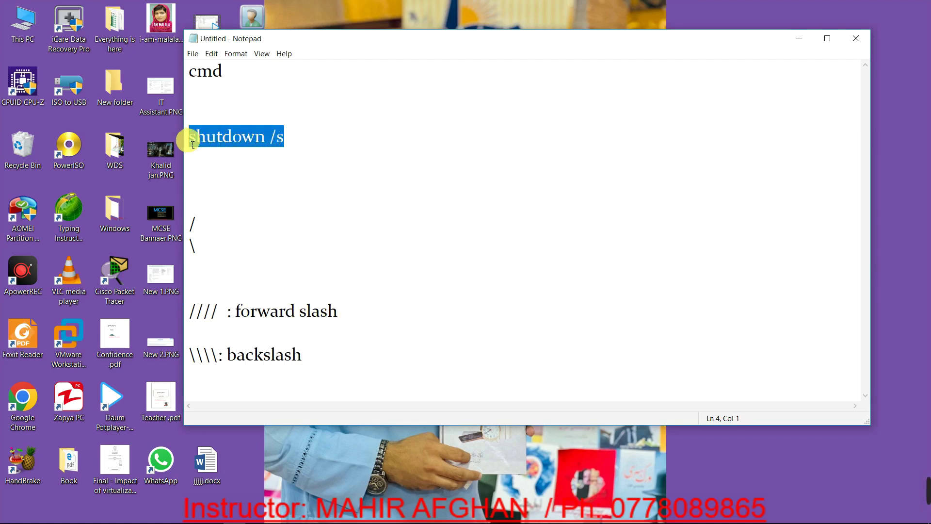
click(307, 139)
drag(307, 140, 187, 137)
Step: Switch to the windows-10 virtual machine, open Command Prompt by searching for "cmd", and run "shutdown /?"
mouse_move(255, 517)
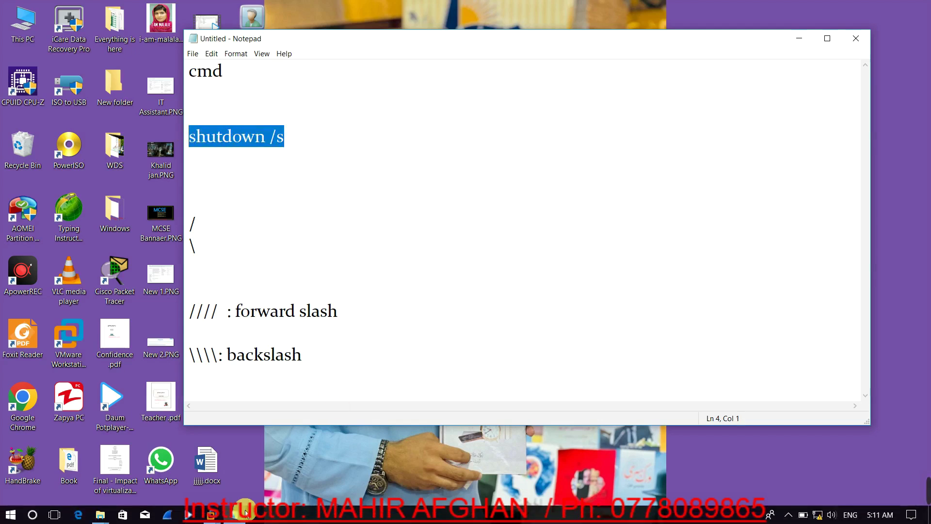
mouse_move(211, 515)
click(316, 451)
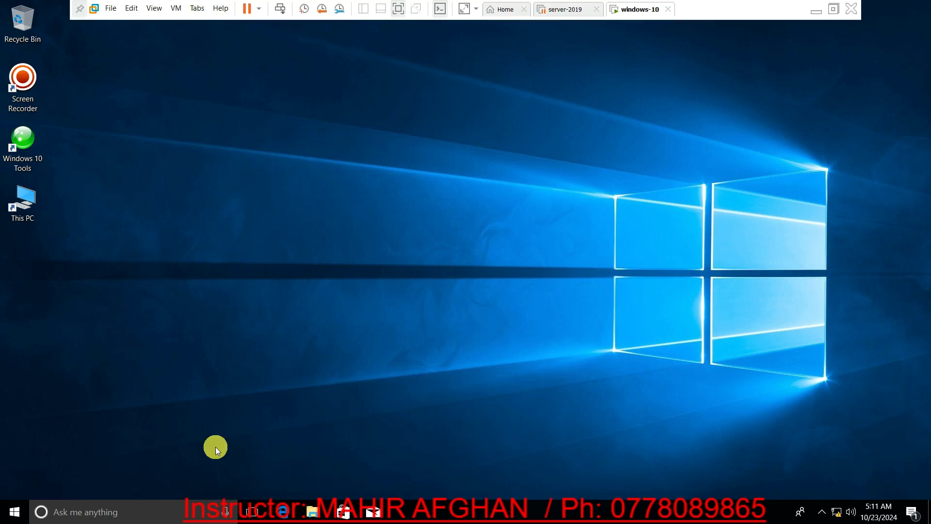
click(124, 513)
text(cmd)
key(Return)
text(shutdown /?)
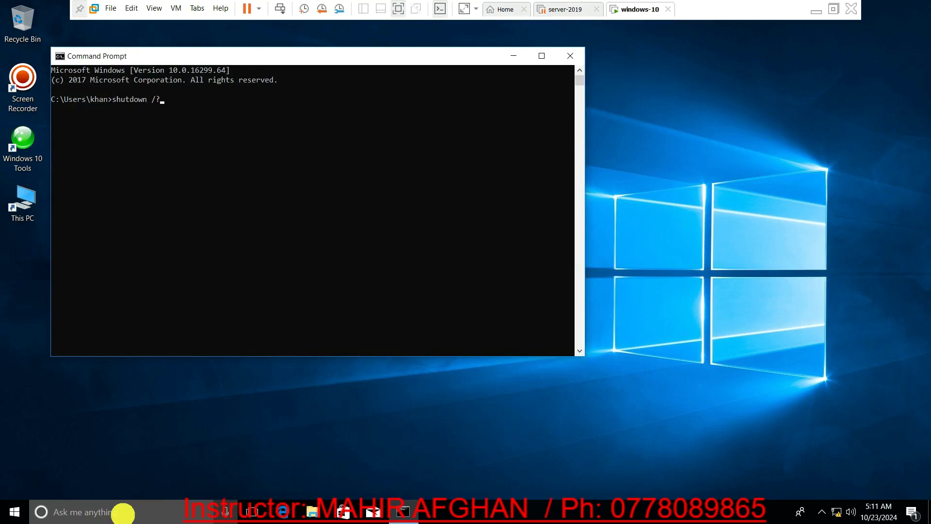
key(Return)
Step: Examine the shutdown options in the help output and highlight the description of /p
scroll(264, 208, up, 12)
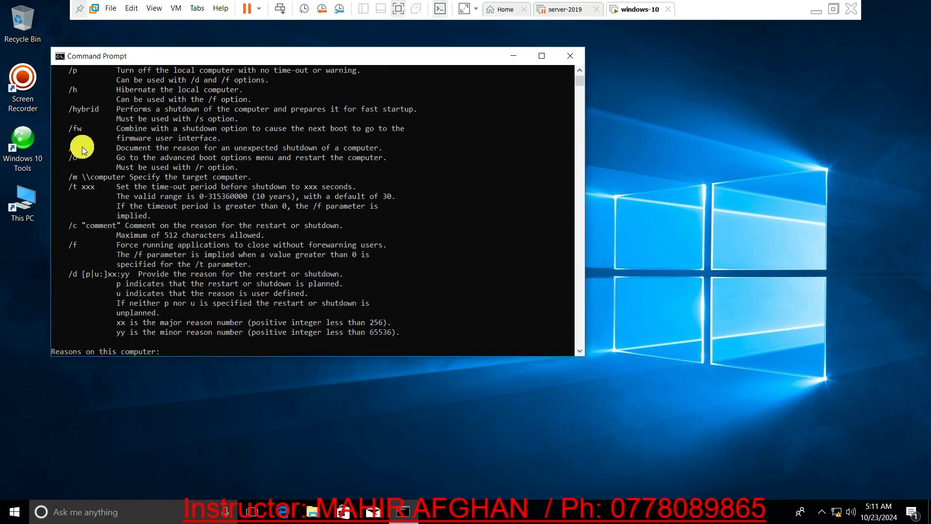
scroll(83, 146, up, 4)
scroll(83, 132, up, 1)
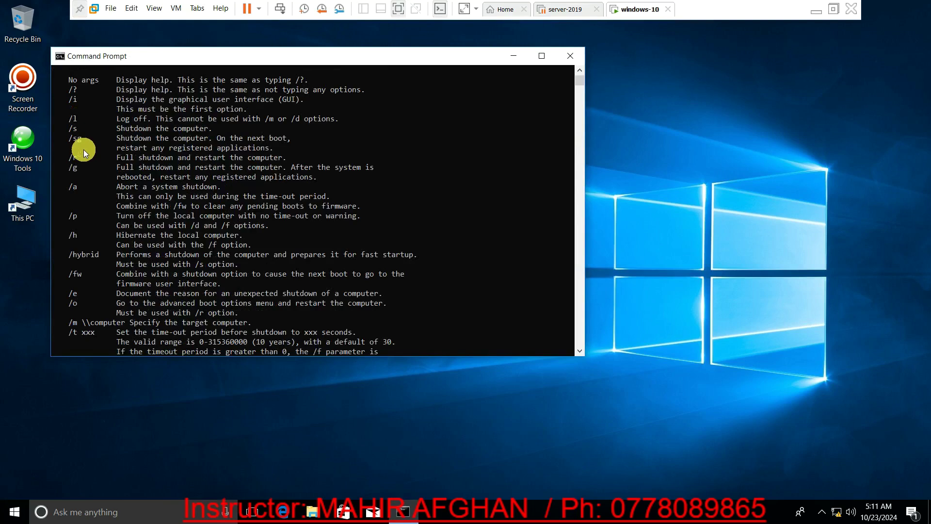
drag(68, 217, 403, 253)
Step: Return to the command line and run "shutdown /p" to turn off the virtual machine immediately
key(Return)
key(Return)
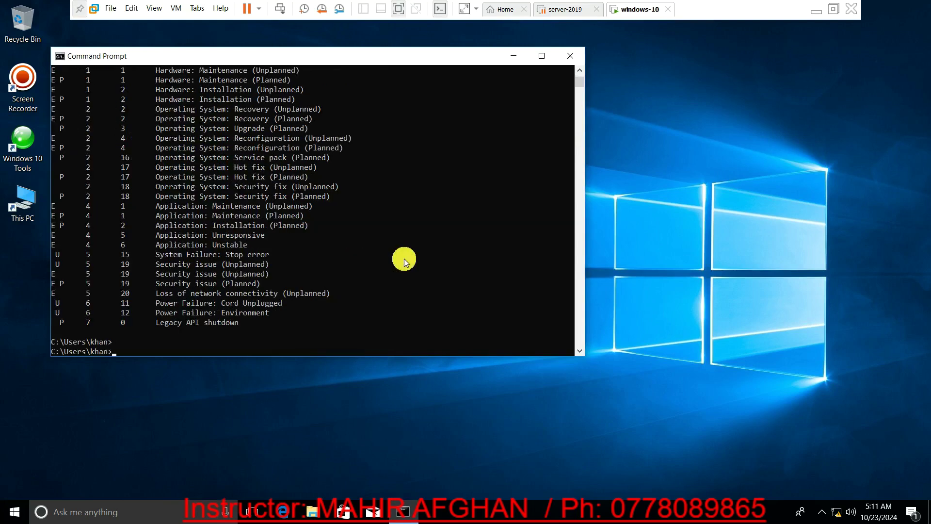
text(shutdo)
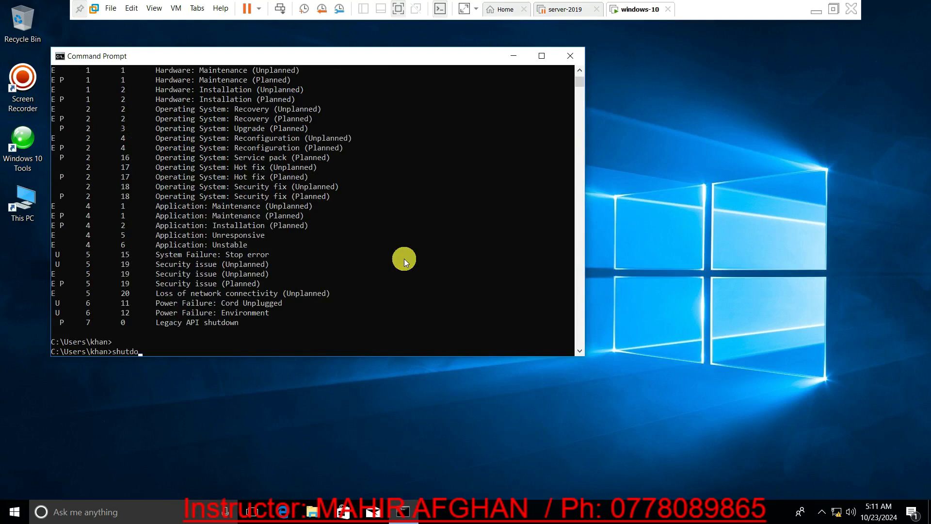
key(Return)
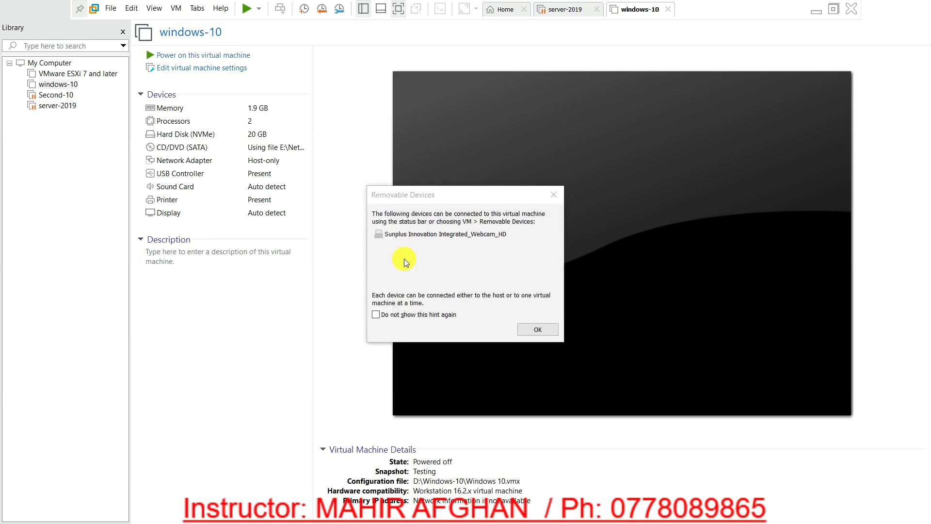
Step: Dismiss the Removable Devices hint, return to Notepad on the host, and add "shutdown /p" below "shutdown /s"
click(553, 194)
click(857, 12)
click(303, 138)
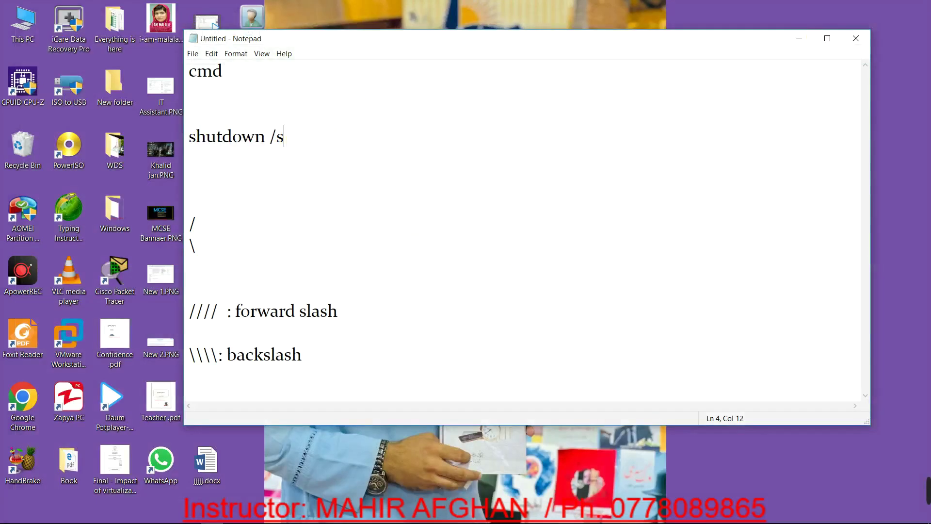
key(Return)
text(shutdown /p)
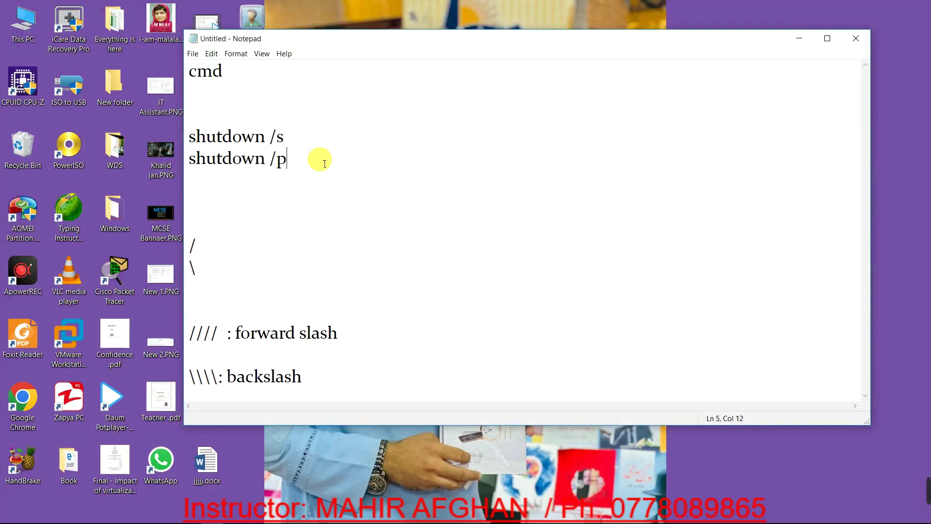
Step: Highlight the "shutdown /s" and "shutdown /p" lines in the note to compare them, and clear the selection
drag(318, 158, 196, 144)
click(291, 141)
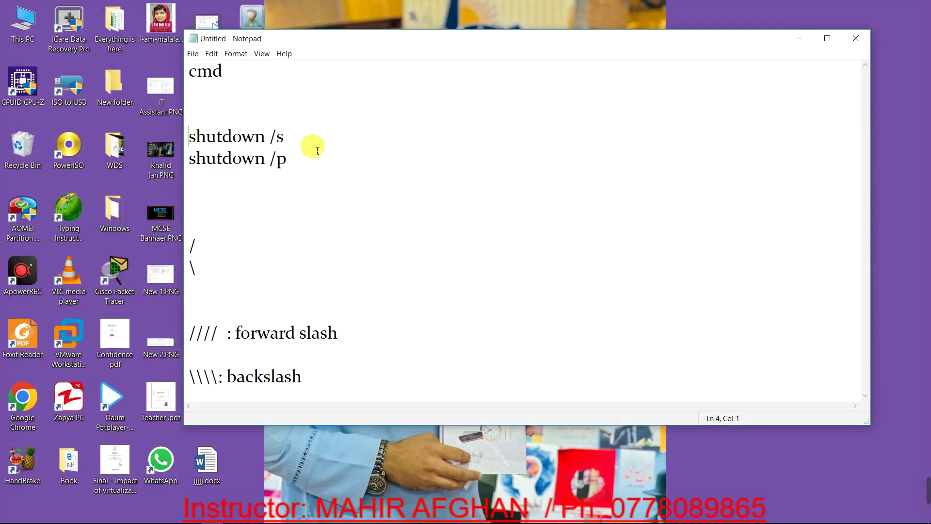
drag(318, 158, 191, 139)
drag(318, 137, 190, 162)
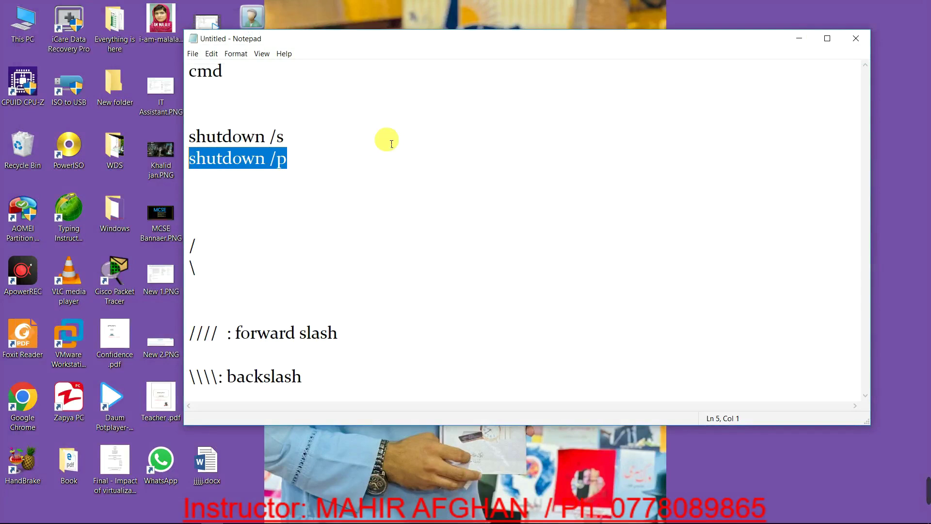
click(362, 171)
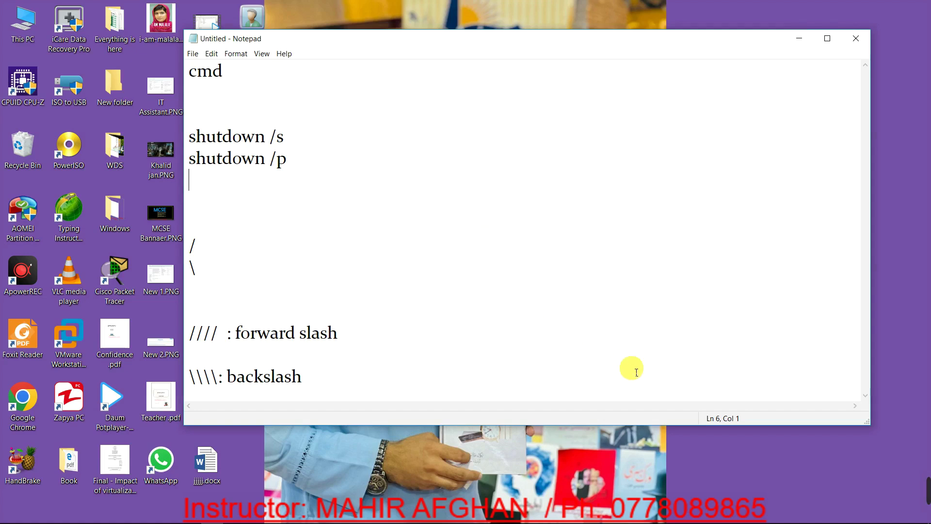
mouse_move(923, 486)
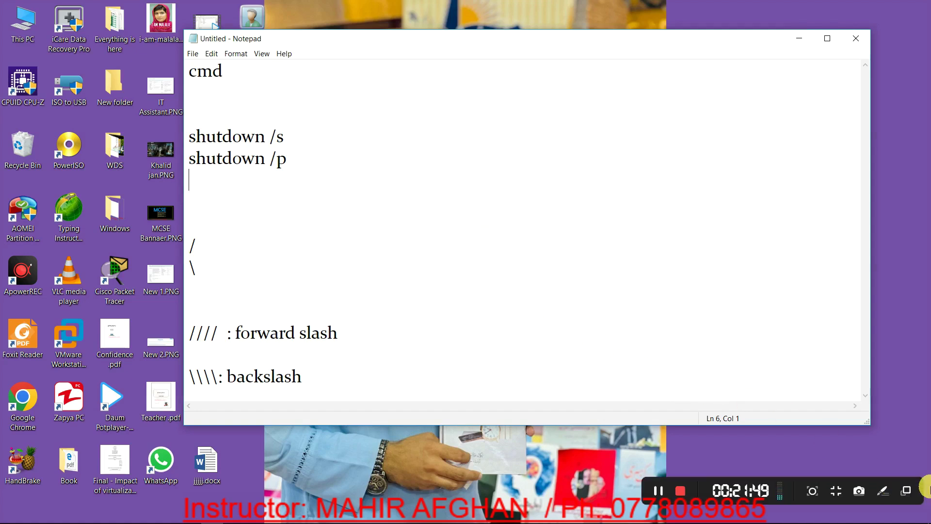